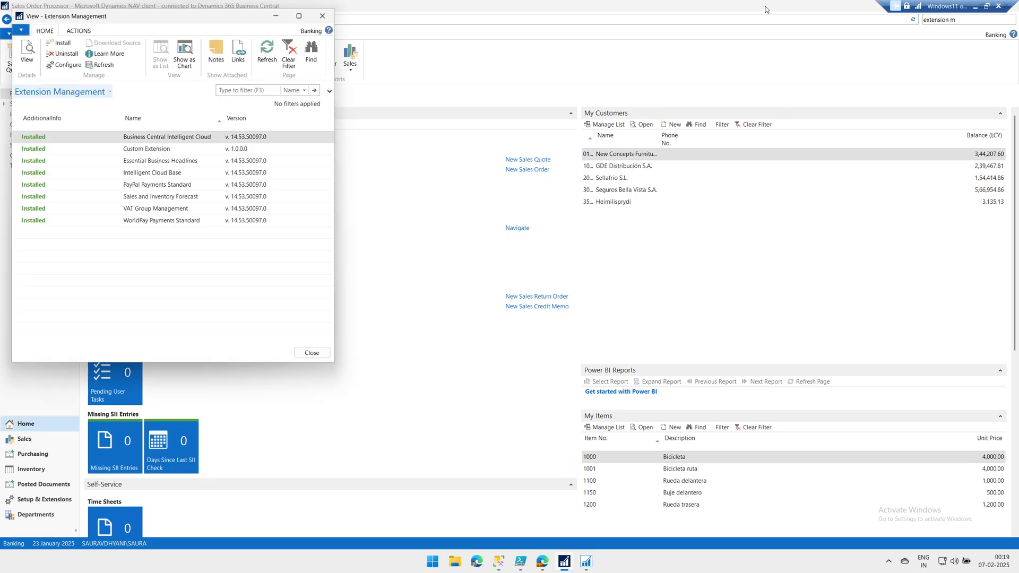
# Copy the Custom Extension's App ID and close the extension windows
pyautogui.doubleClick(170, 148)
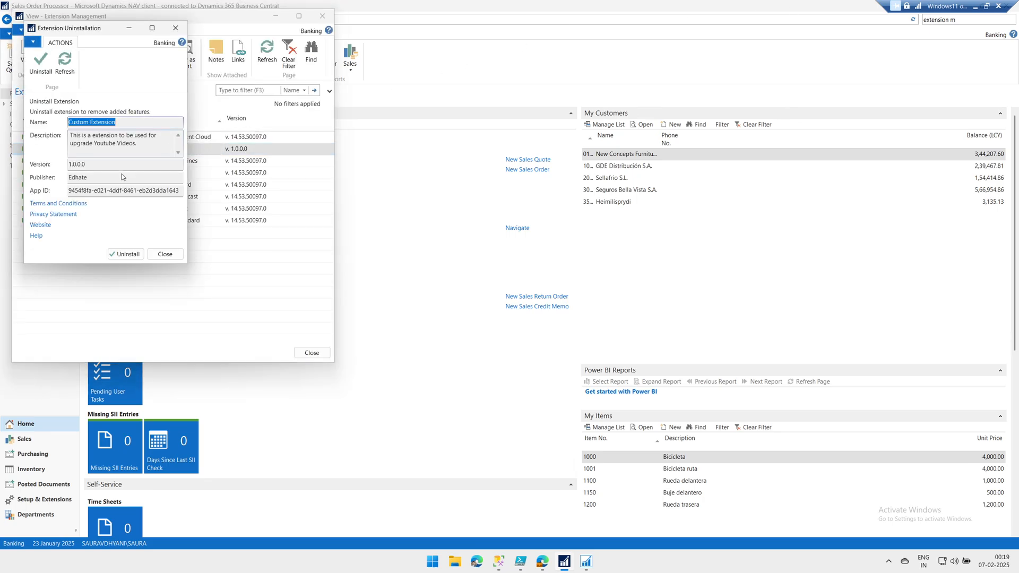
pyautogui.click(124, 191)
pyautogui.moveTo(180, 191); pyautogui.dragTo(69, 191)
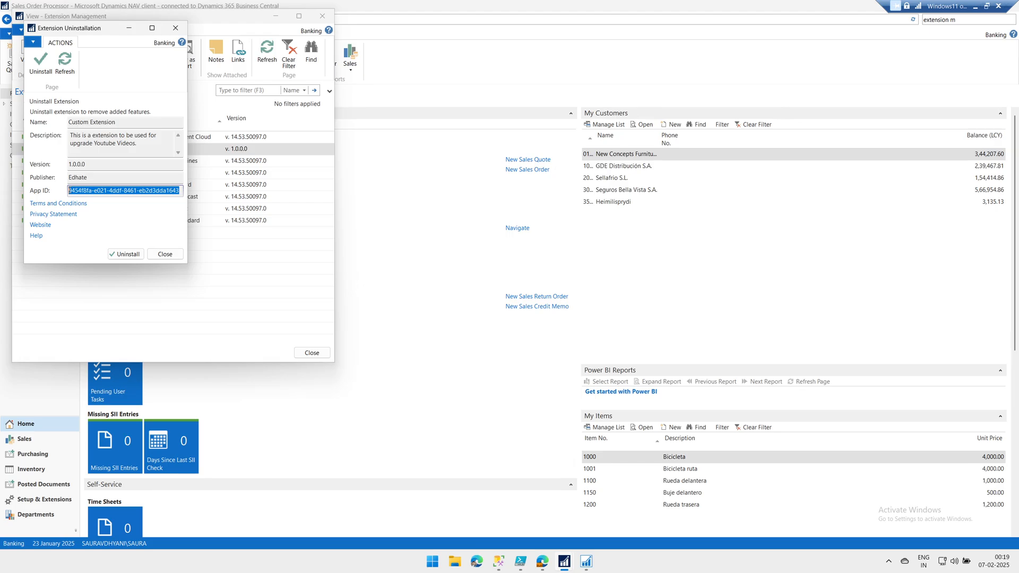
pyautogui.press('Escape')
pyautogui.press('Escape')
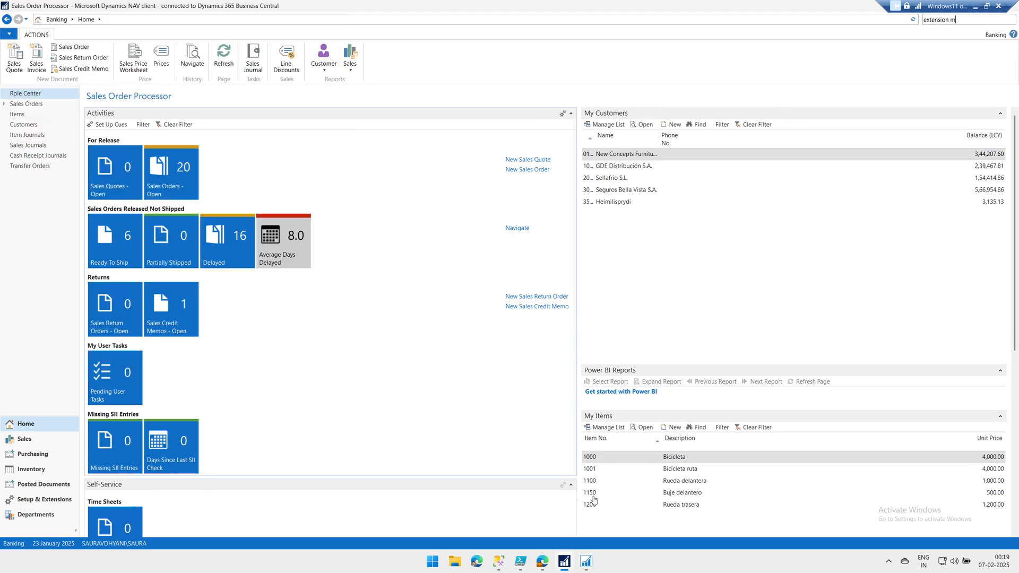
# Filter the BC14-ES database's tables to names containing the pasted App ID
pyautogui.click(498, 561)
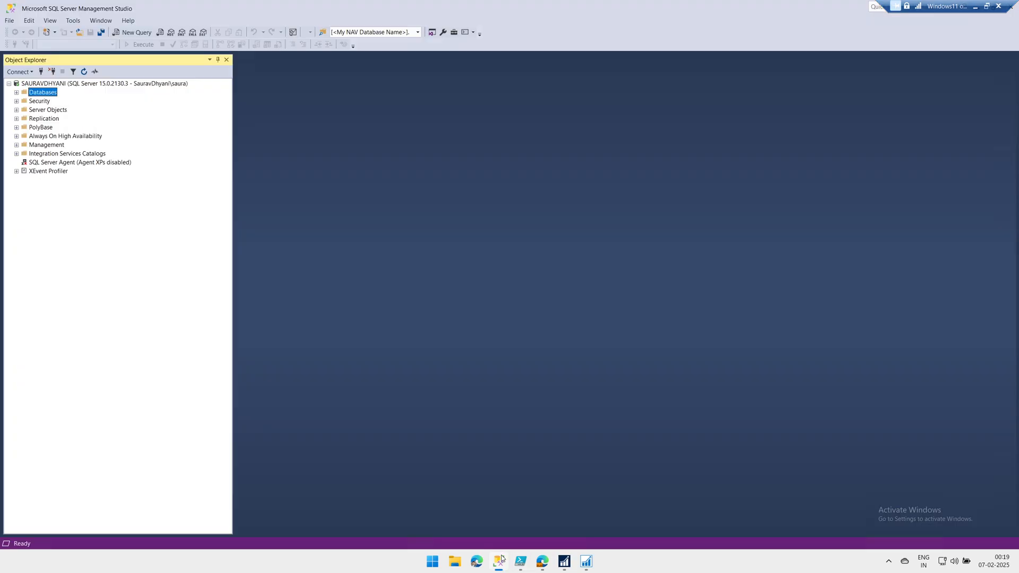
pyautogui.click(16, 93)
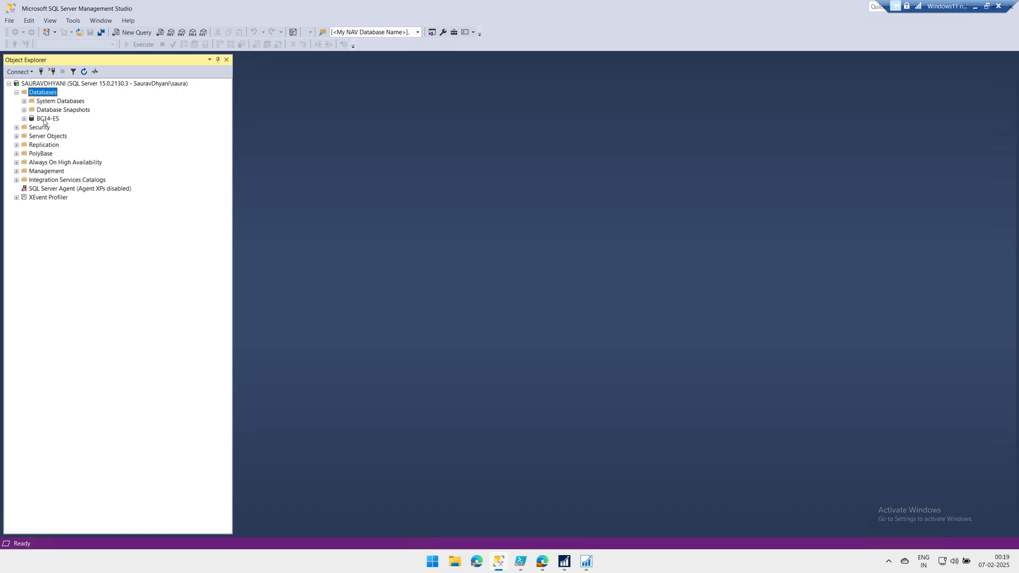
pyautogui.click(23, 118)
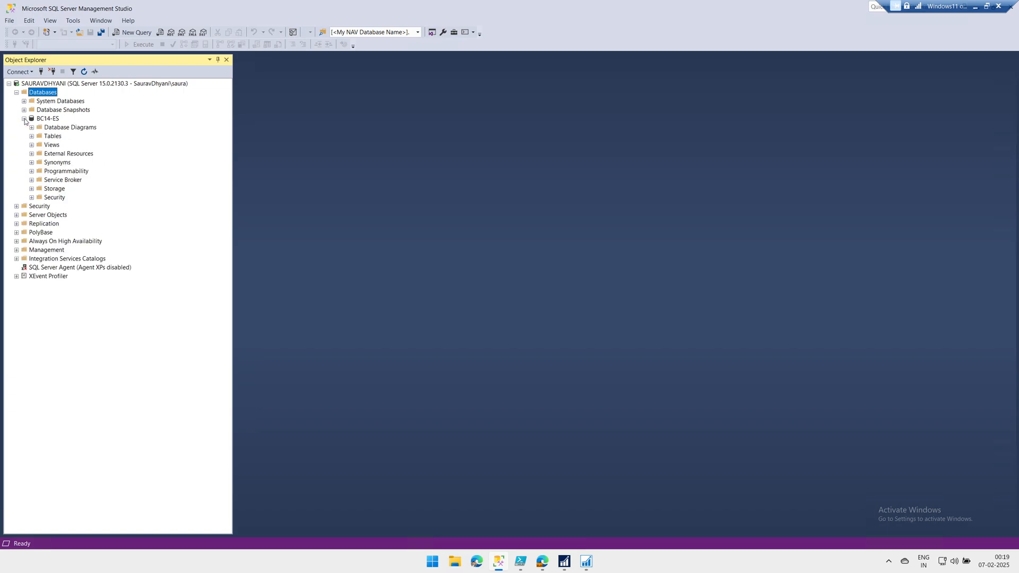
pyautogui.rightClick(51, 137)
pyautogui.moveTo(100, 155)
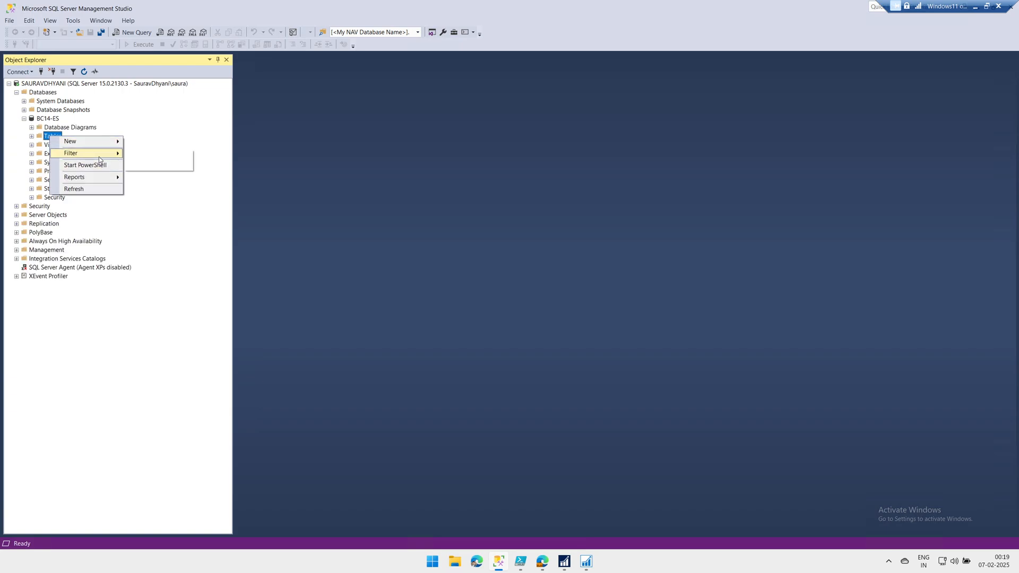
pyautogui.click(165, 163)
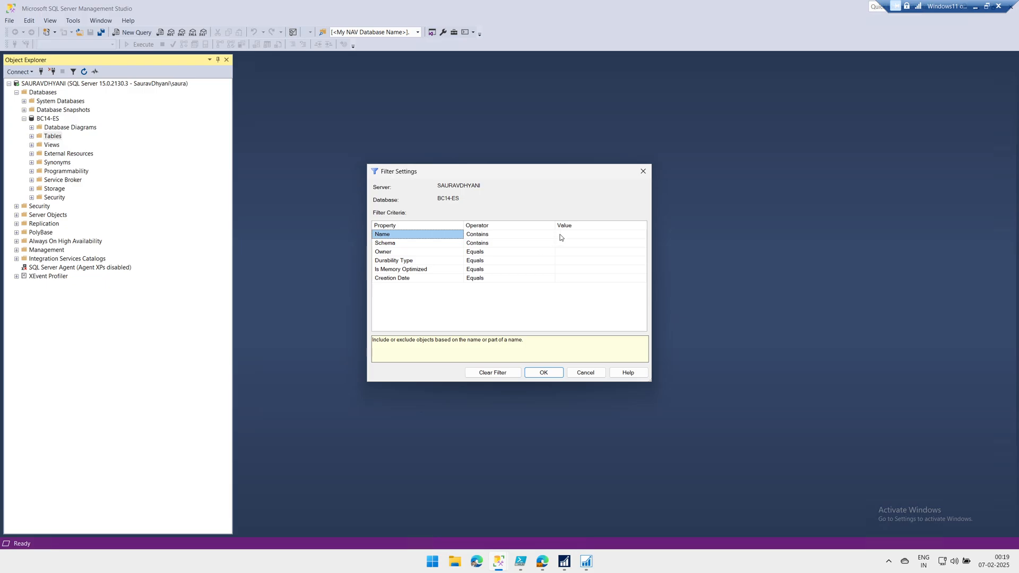
pyautogui.click(559, 234)
pyautogui.write('$')
pyautogui.hotkey('ctrl', 'v')
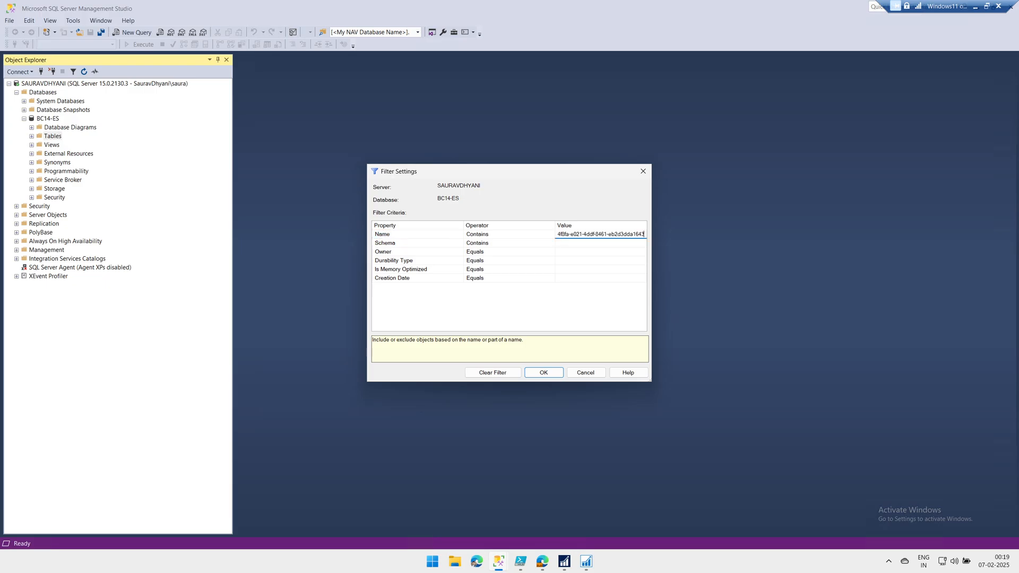
pyautogui.click(546, 372)
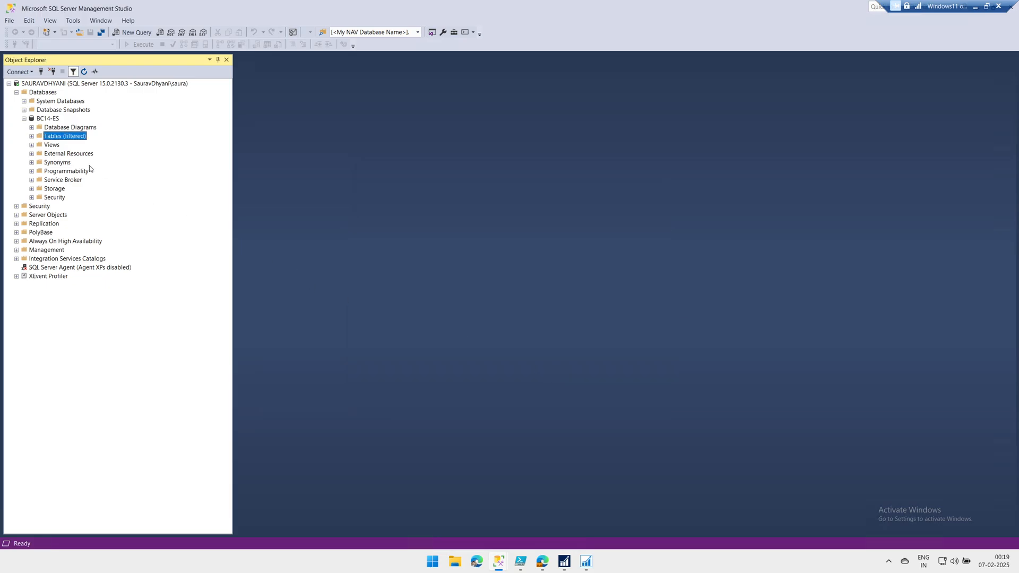
# Expand the filtered tables and Banking$EDC Sample Entry, then select its top 1000 rows
pyautogui.click(32, 136)
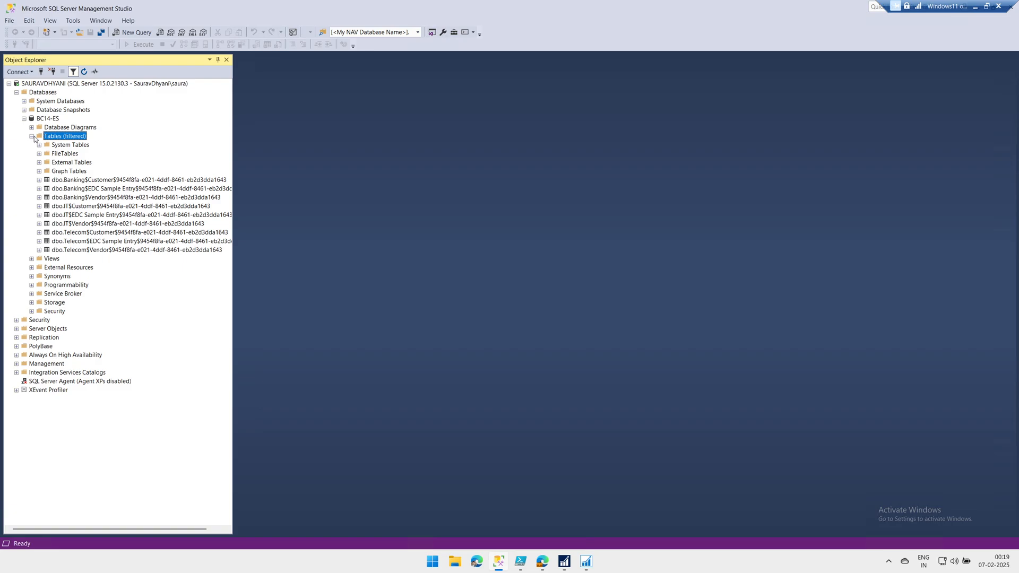
pyautogui.click(121, 182)
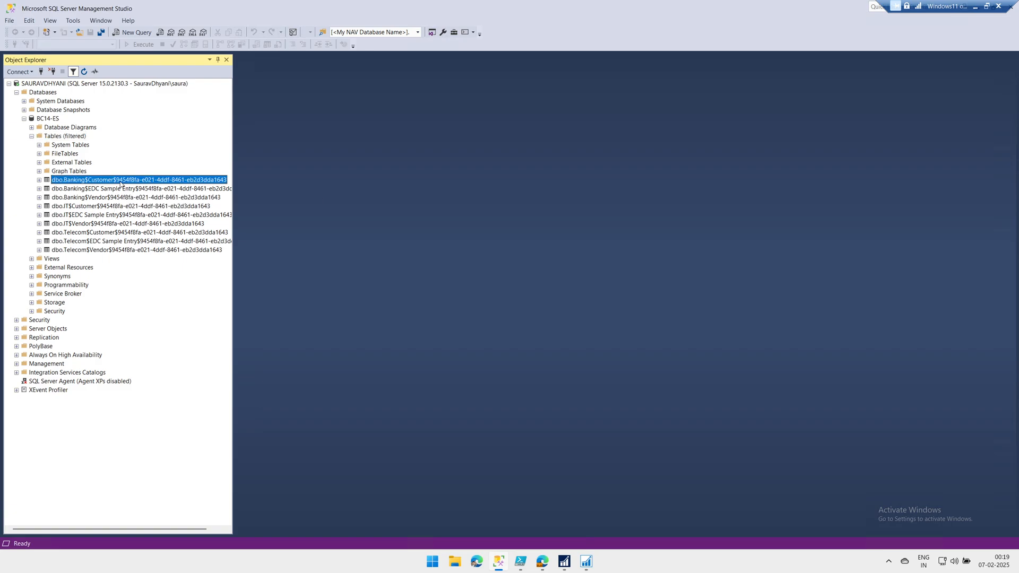
pyautogui.click(122, 199)
pyautogui.click(122, 199)
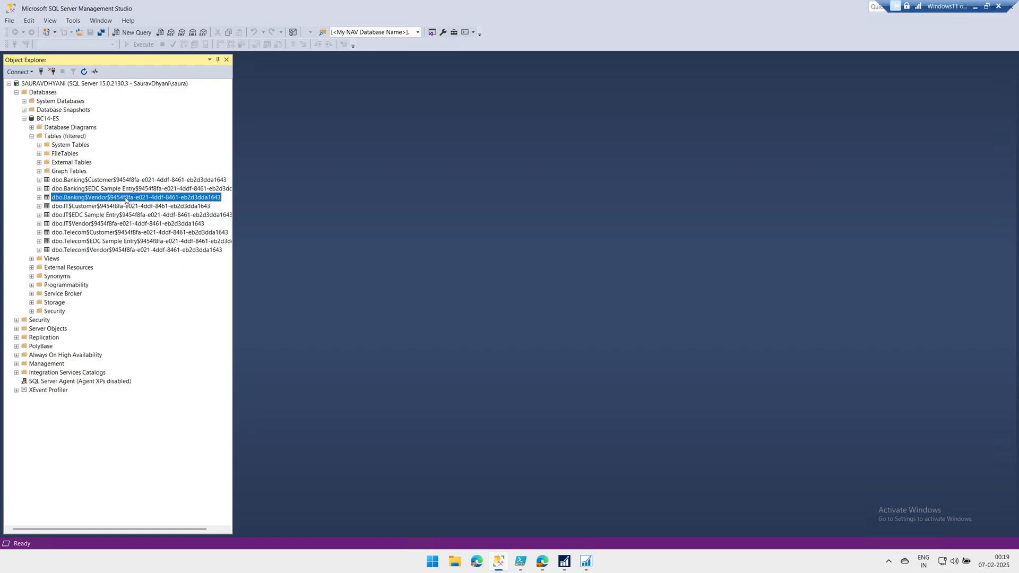
pyautogui.click(46, 188)
pyautogui.click(124, 190)
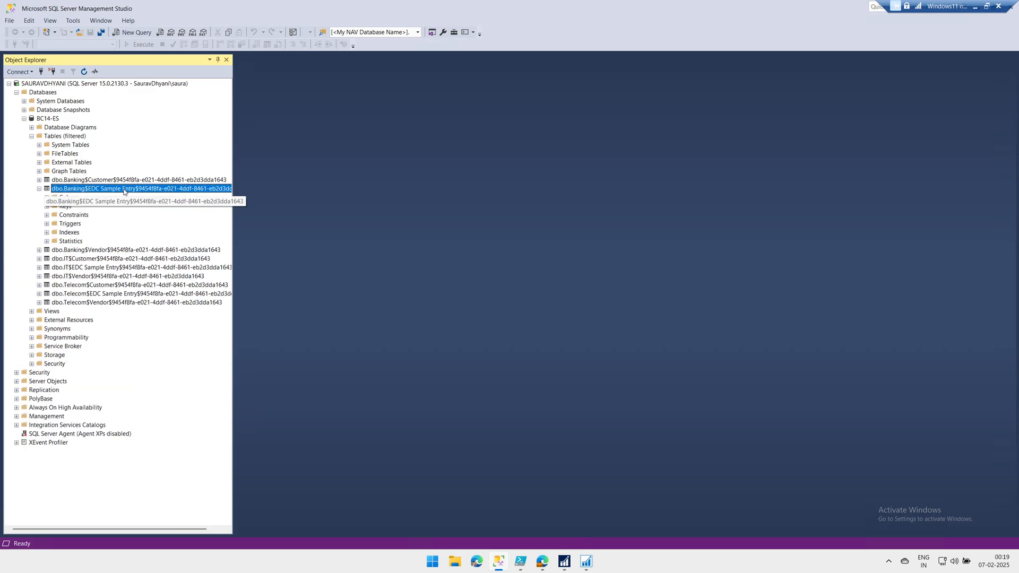
pyautogui.rightClick(124, 192)
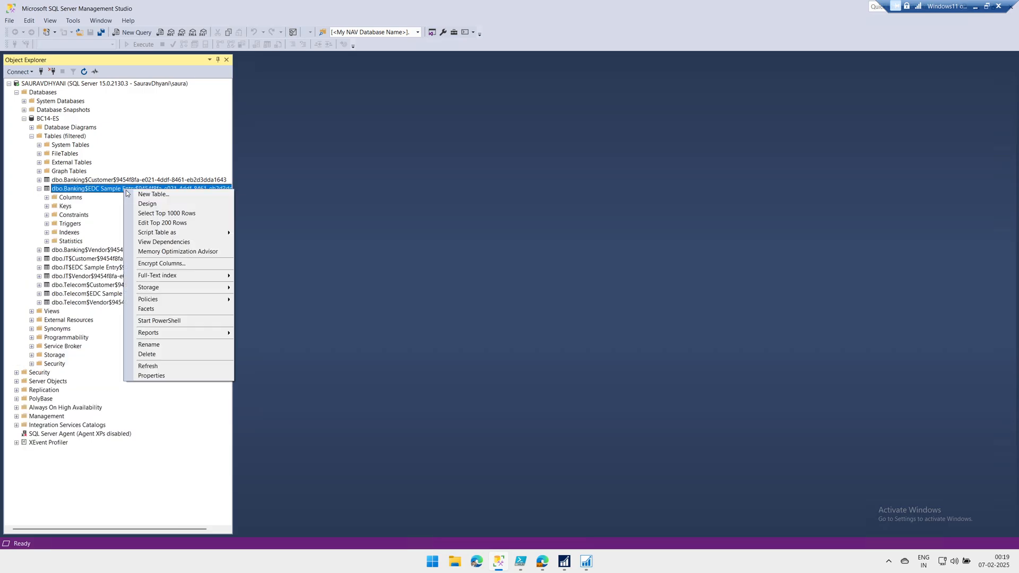
pyautogui.click(153, 211)
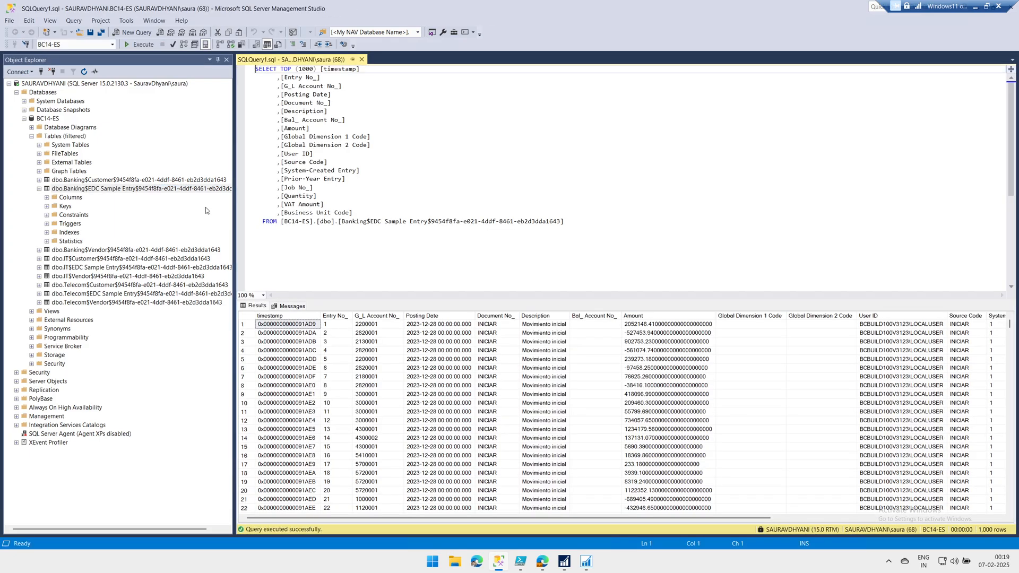
# Change the query to SELECT * and run it, returning all 2,297 rows
pyautogui.moveTo(353, 213); pyautogui.dragTo(282, 70)
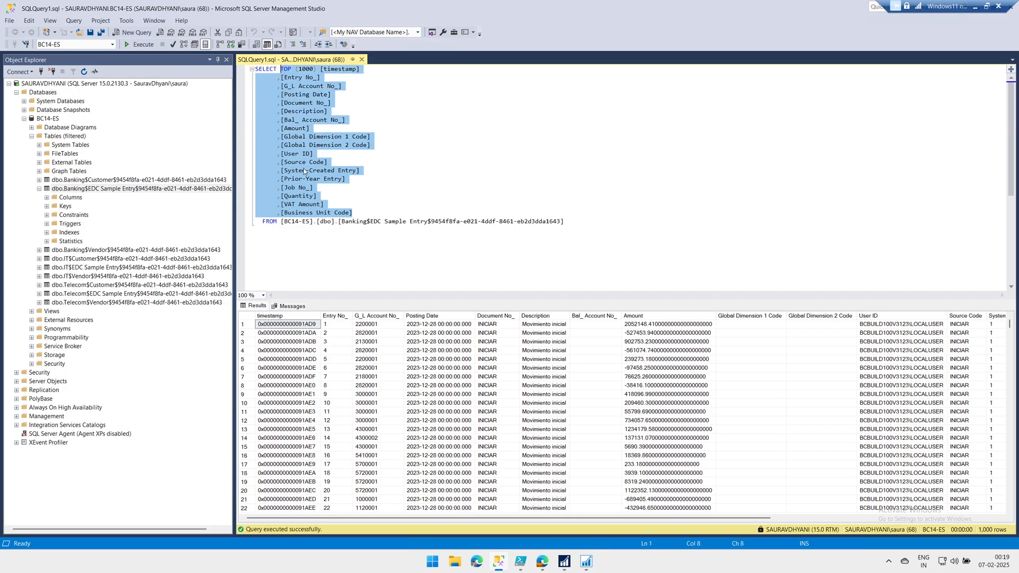
pyautogui.write('*')
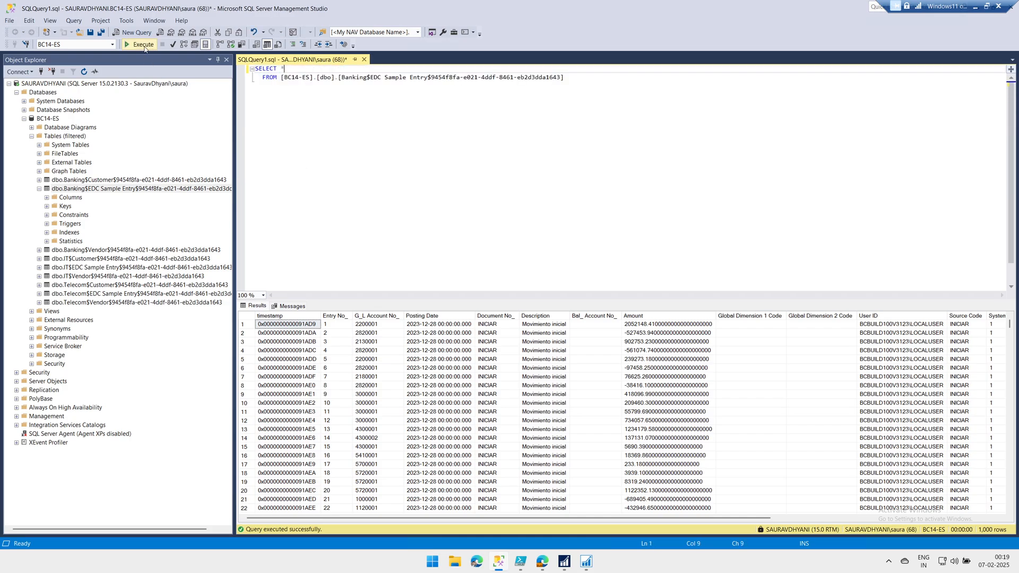
pyautogui.click(144, 47)
# Close the query window without saving and collapse the BC14-ES database
pyautogui.click(364, 60)
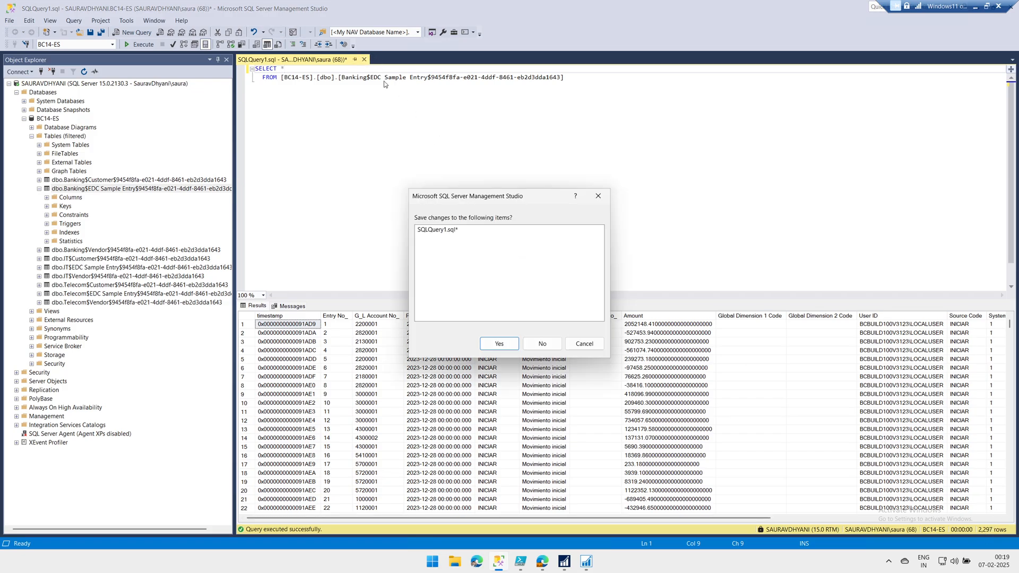
pyautogui.click(531, 344)
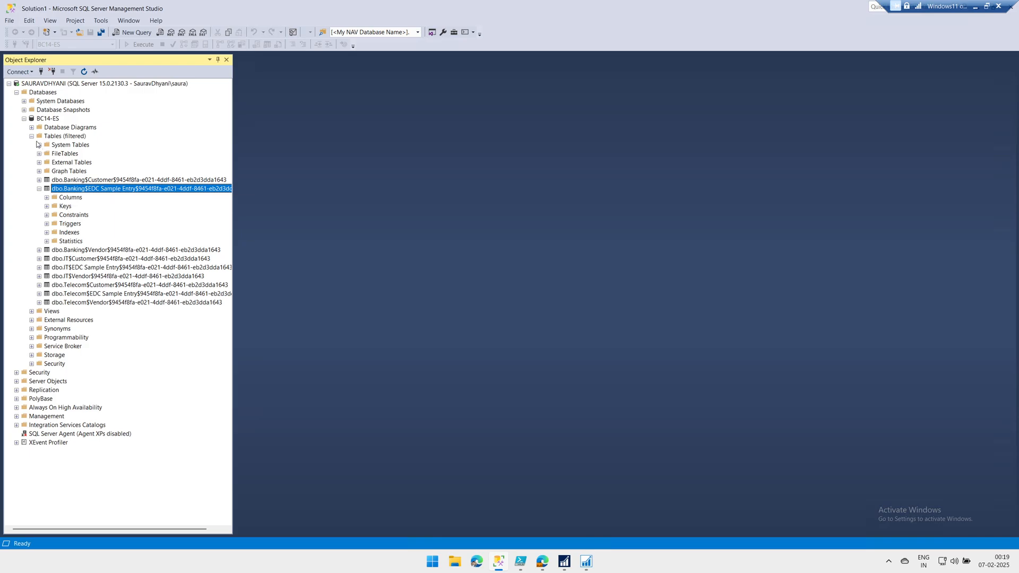
pyautogui.click(24, 118)
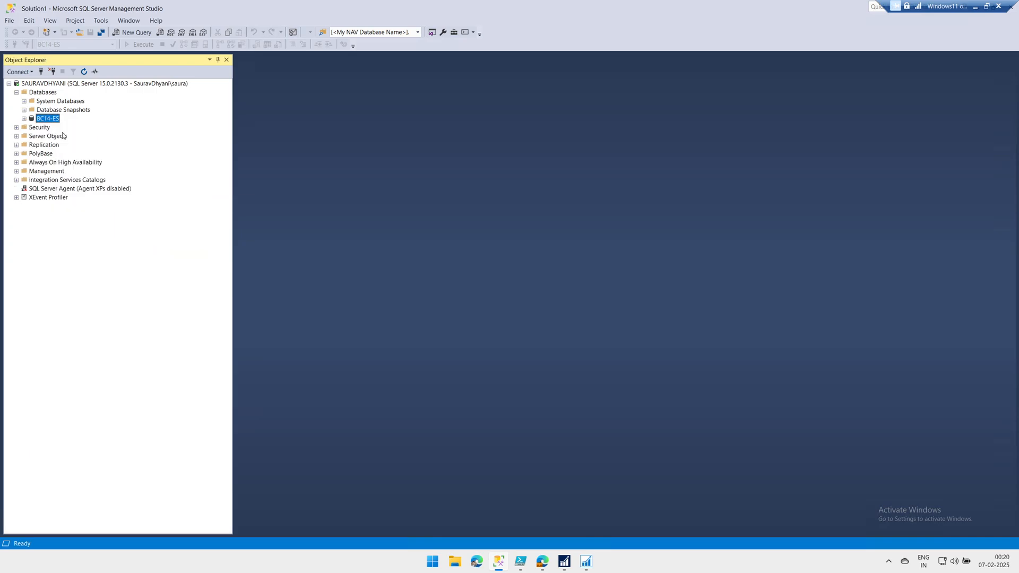
pyautogui.click(537, 560)
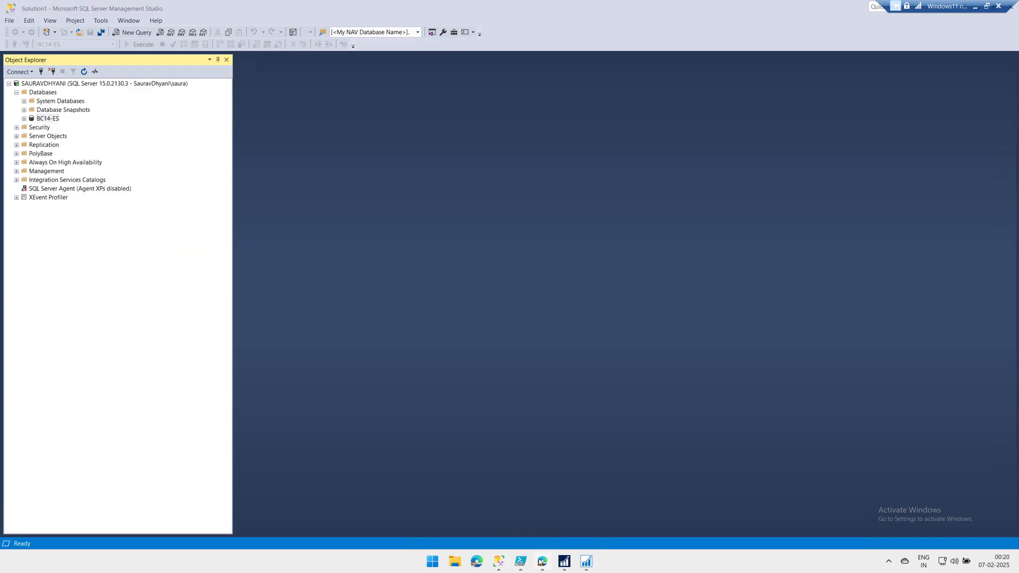
# Search Tell Me for 'cloud' and open Cloud Migration Setup, reviewing its welcome and warning text
pyautogui.click(380, 4)
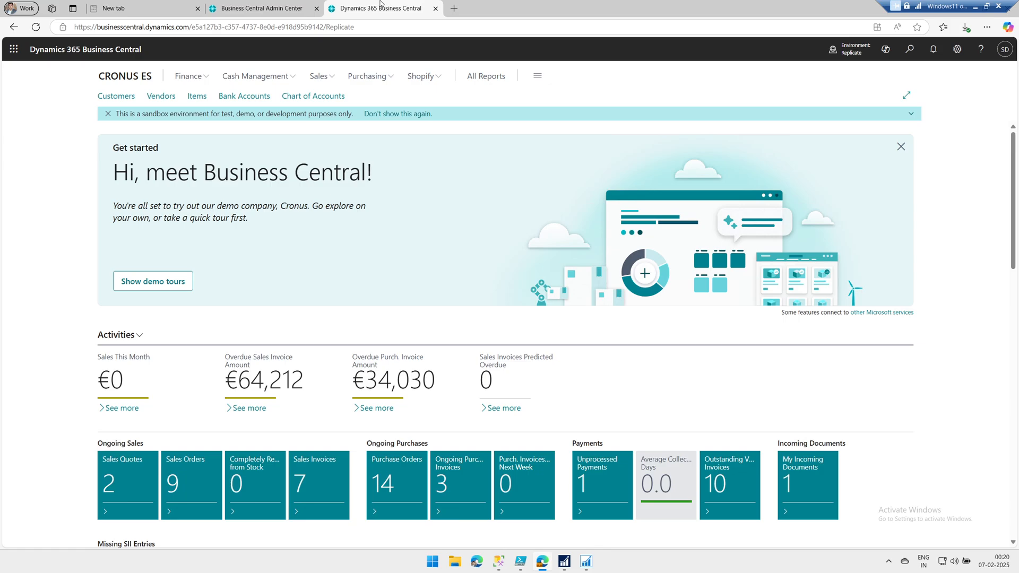
pyautogui.click(908, 49)
pyautogui.write('c')
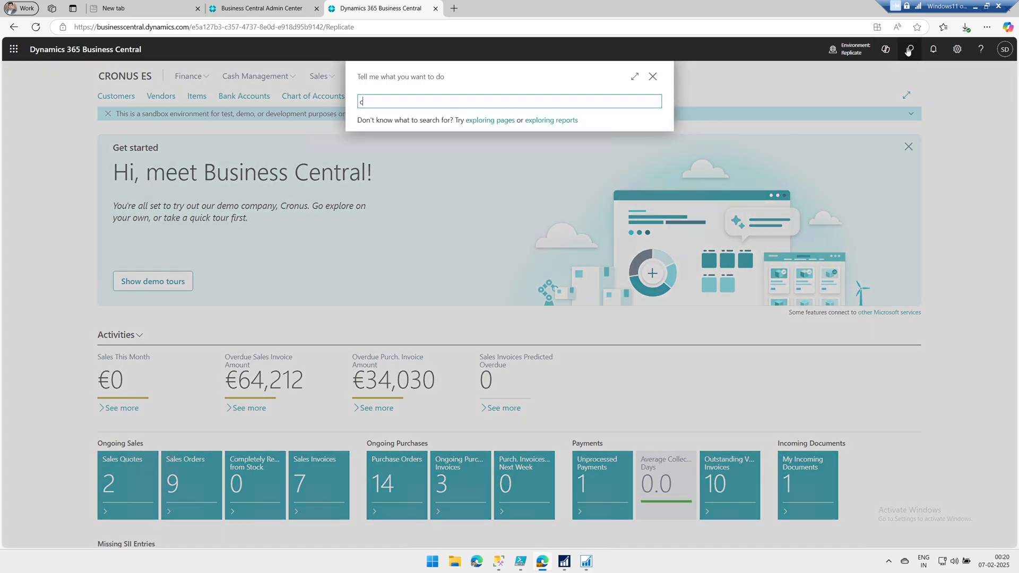
pyautogui.write('loud data mig')
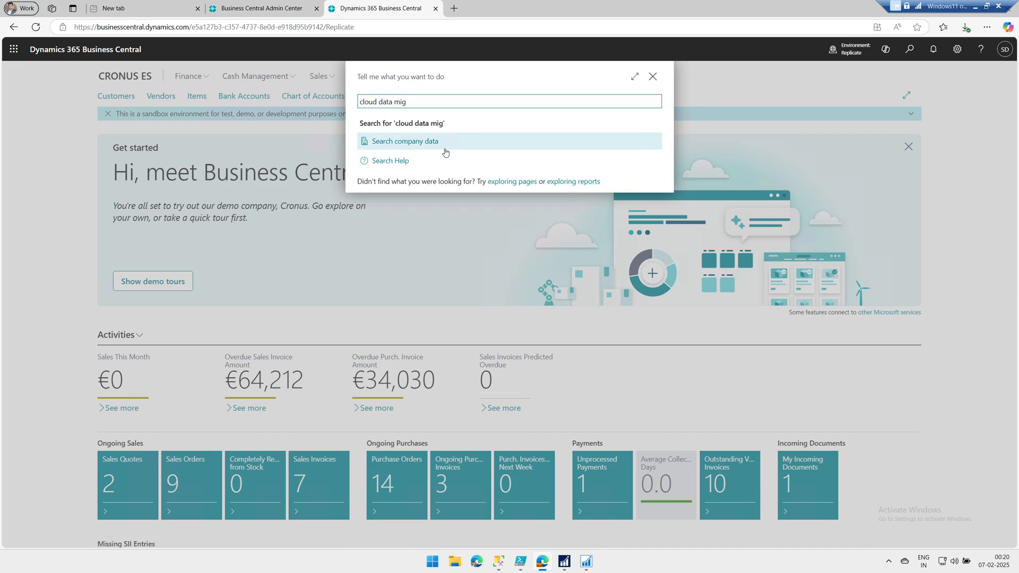
pyautogui.moveTo(423, 102); pyautogui.dragTo(275, 99)
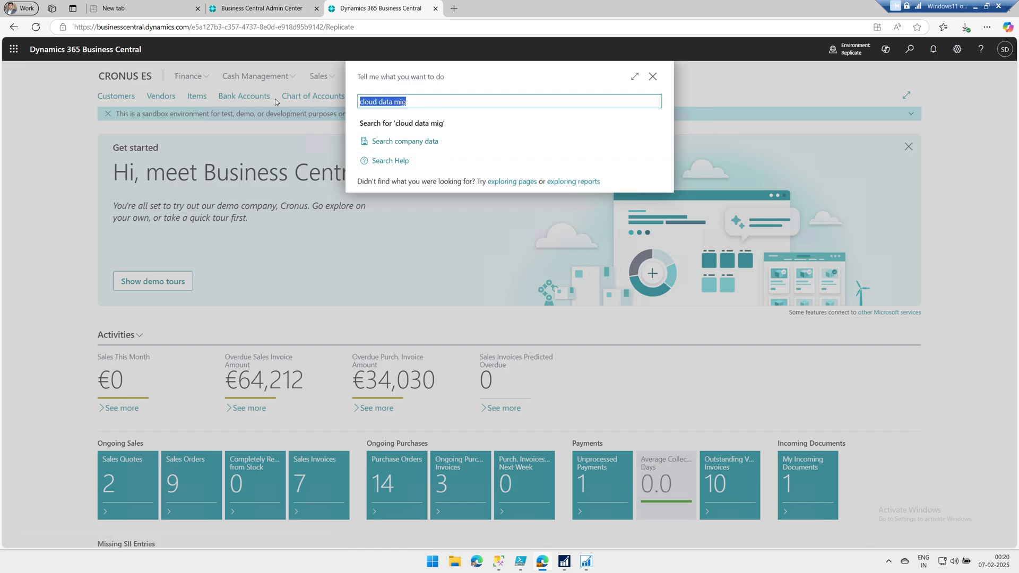
pyautogui.write('cloud')
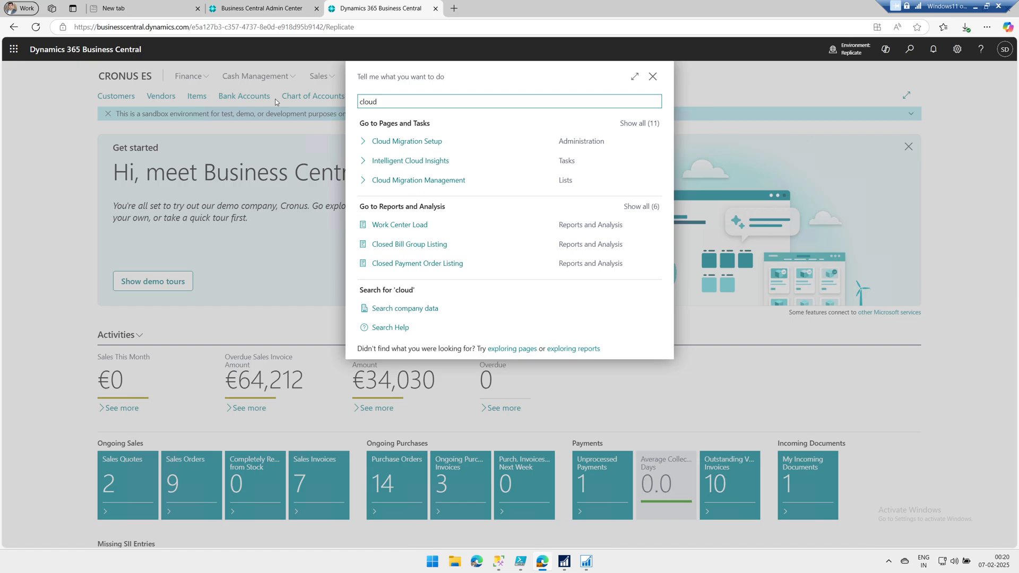
pyautogui.click(389, 145)
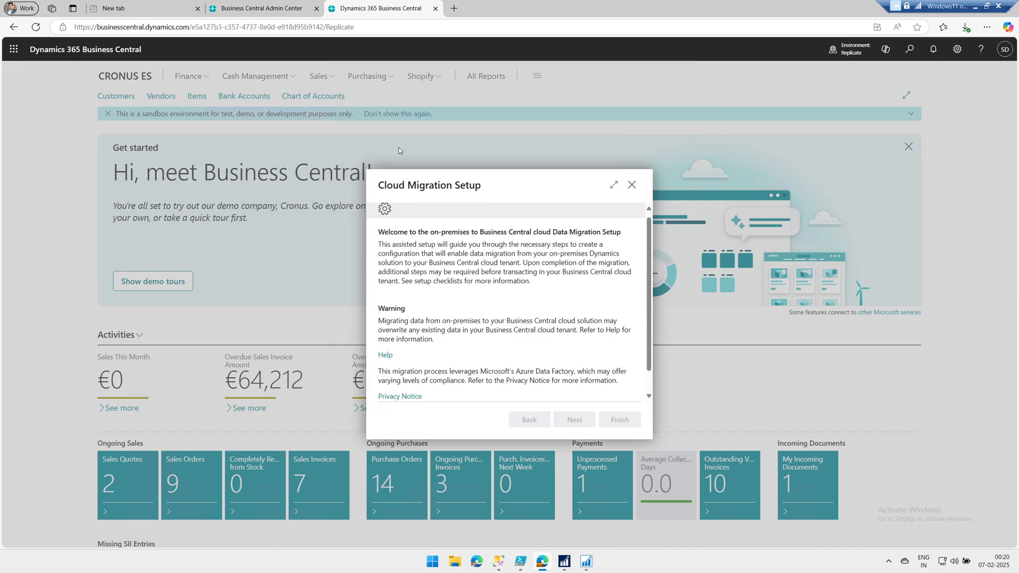
pyautogui.tripleClick(400, 234)
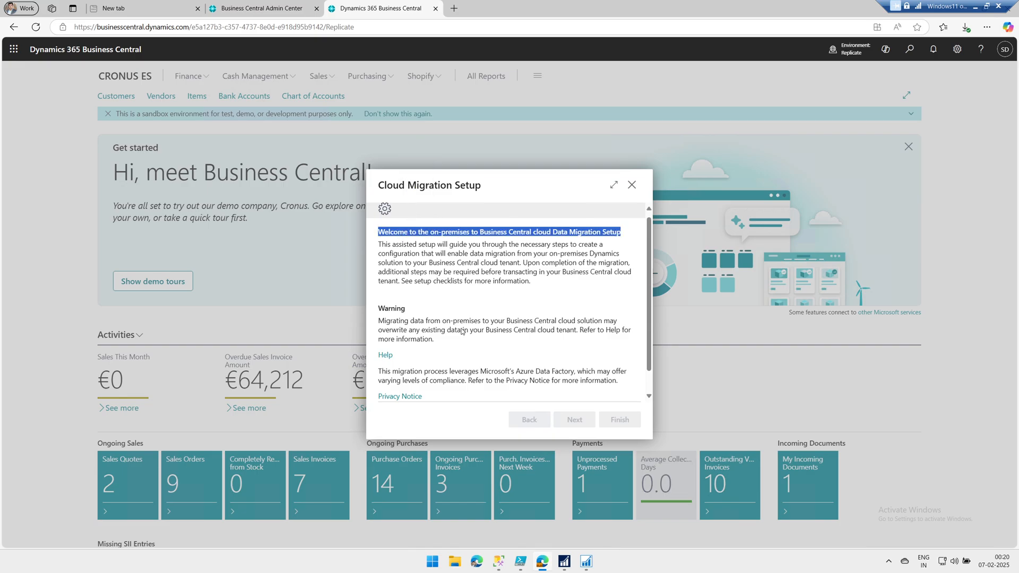
pyautogui.scroll(-1, 462, 331)
pyautogui.moveTo(380, 301); pyautogui.dragTo(573, 313)
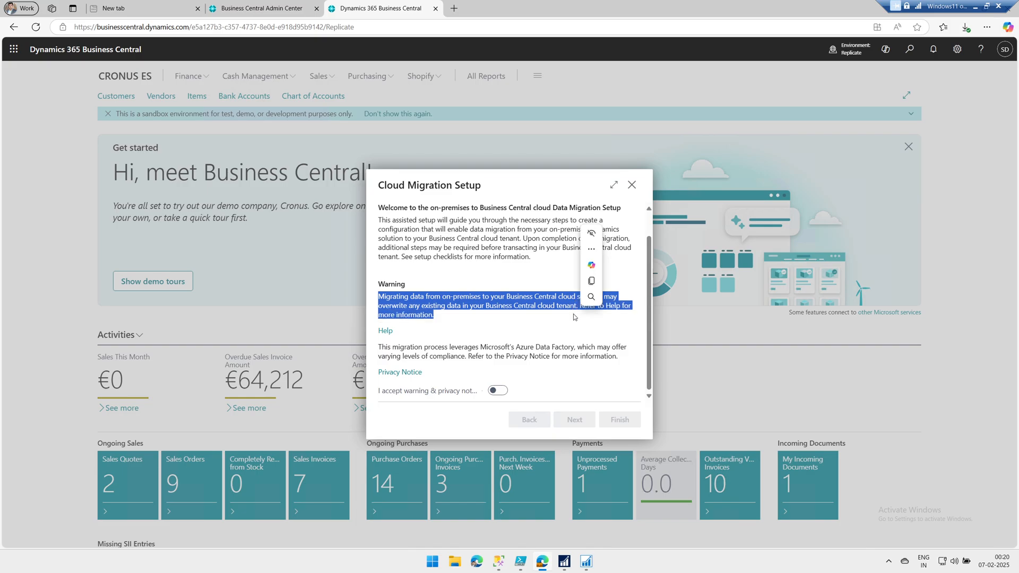
# Check the Windows client's server connection settings and close them unchanged
pyautogui.click(565, 563)
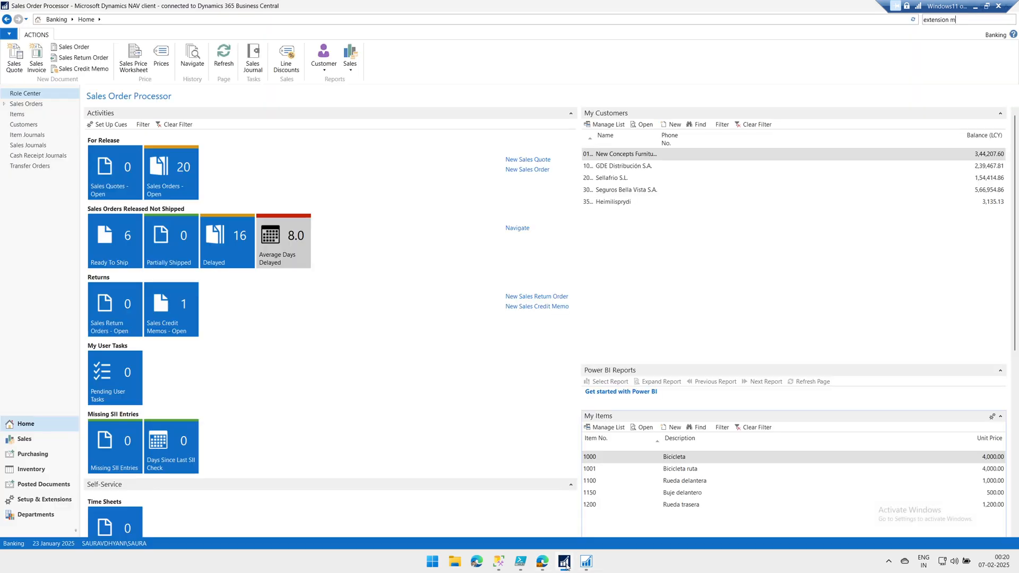
pyautogui.click(9, 33)
pyautogui.click(43, 93)
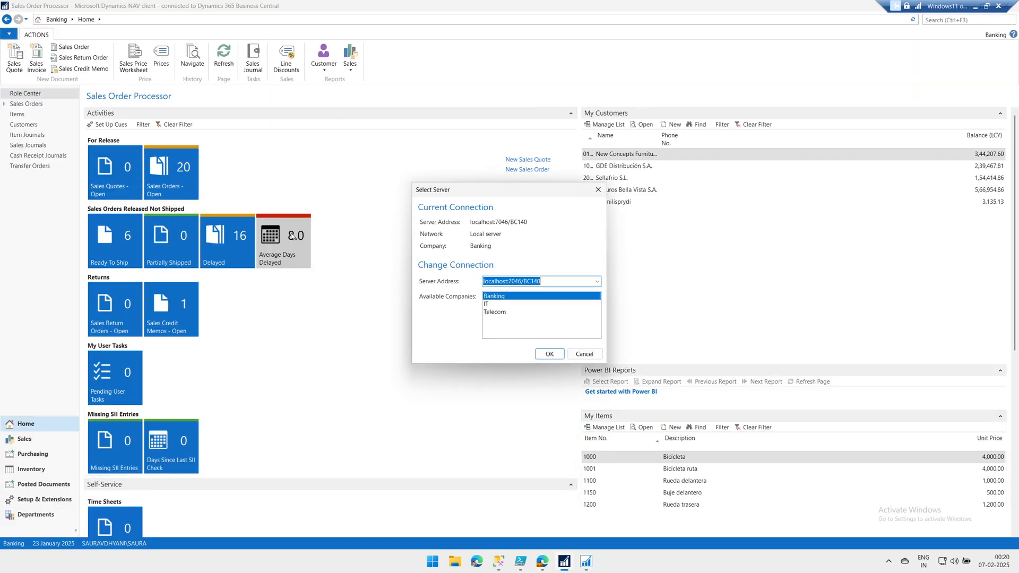
pyautogui.click(584, 353)
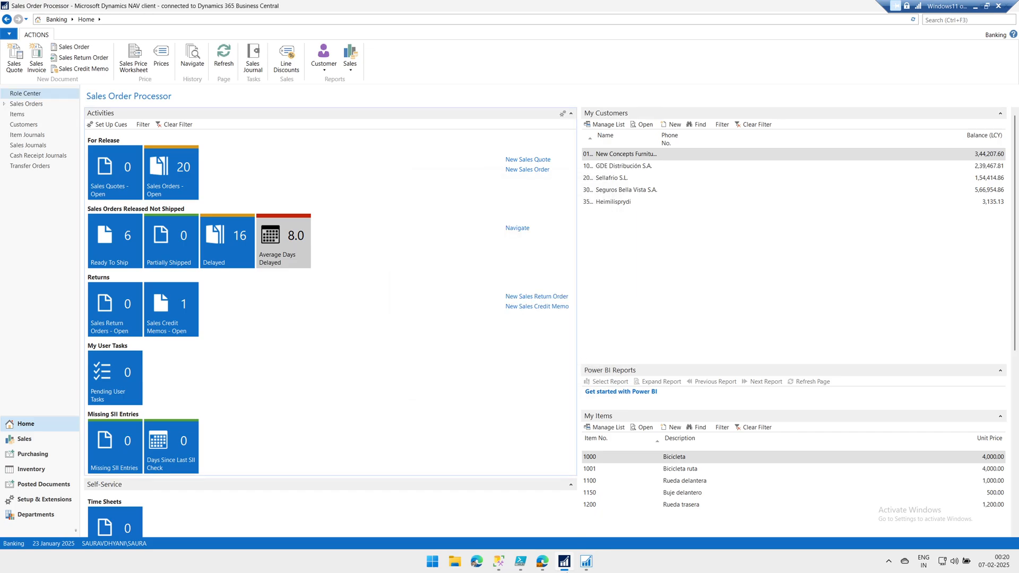
pyautogui.moveTo(568, 566)
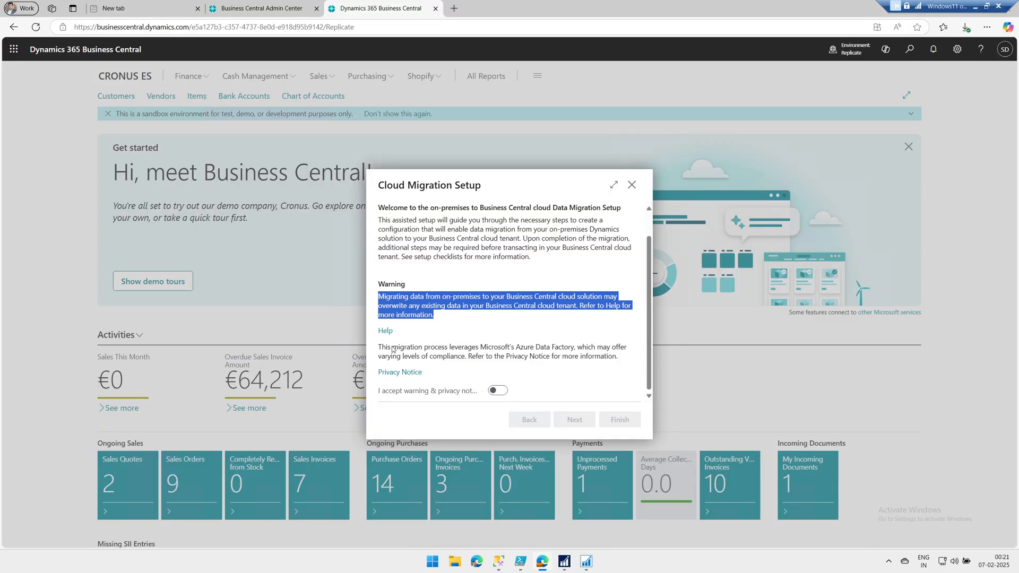
# Accept the warning and privacy notice and choose 'Dynamics 365 Business Central earlier versions' as the product
pyautogui.moveTo(386, 349); pyautogui.dragTo(555, 359)
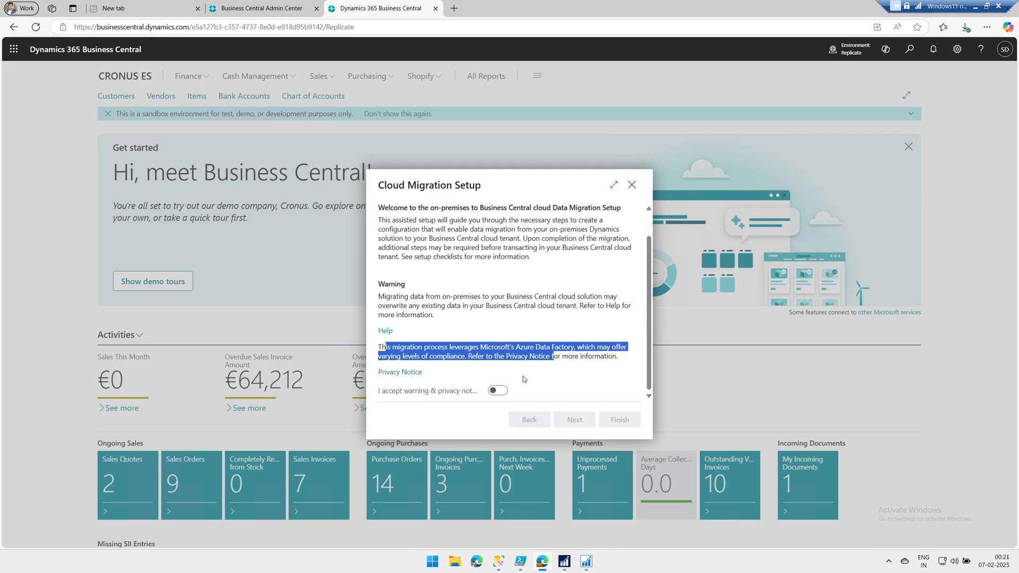
pyautogui.click(499, 391)
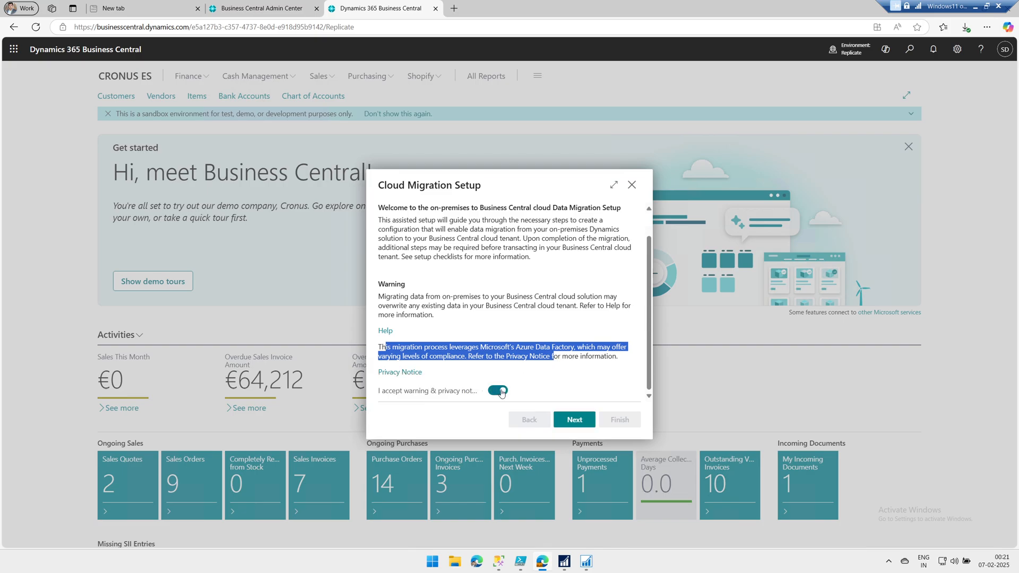
pyautogui.click(581, 419)
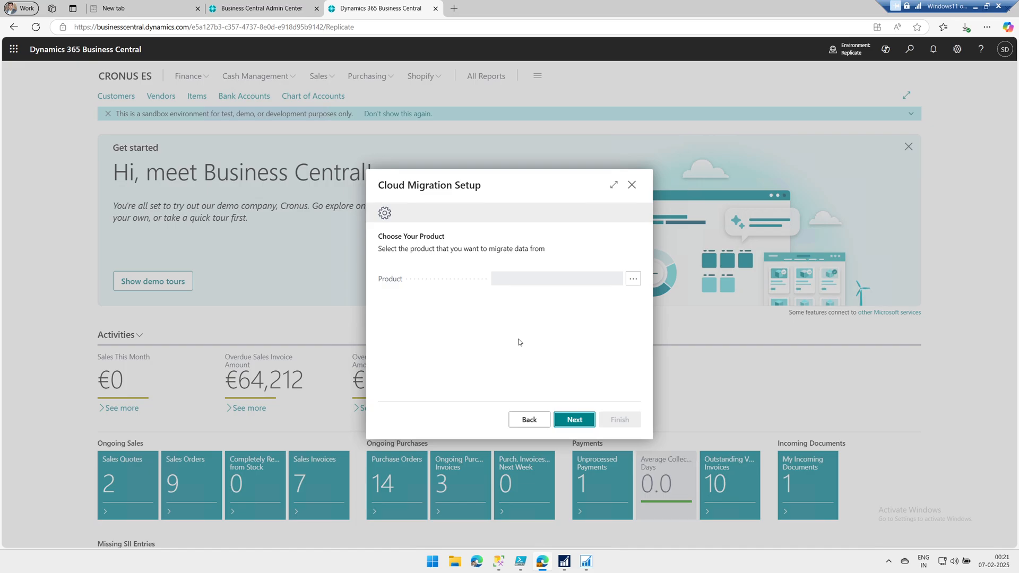
pyautogui.click(634, 279)
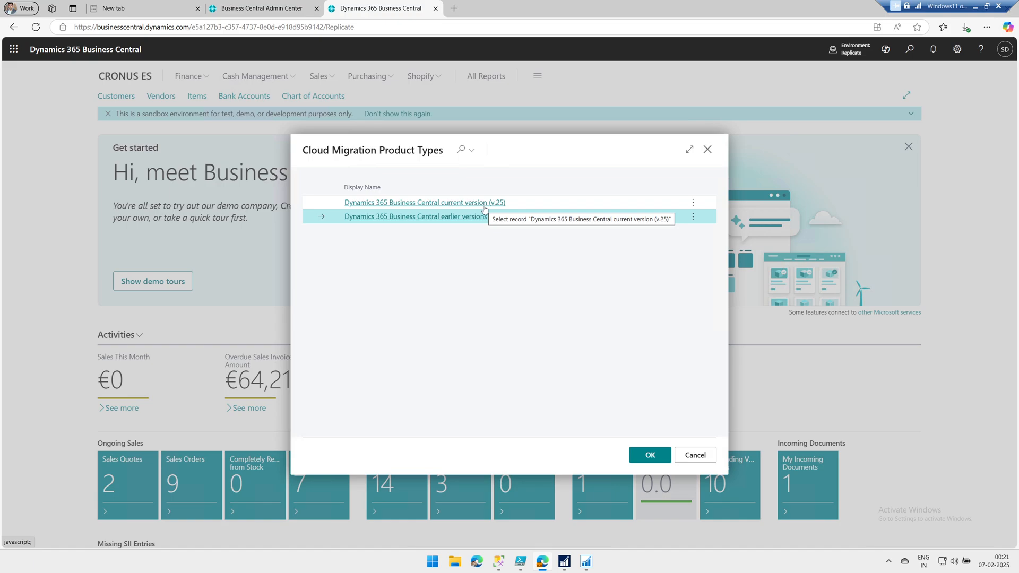
pyautogui.click(464, 217)
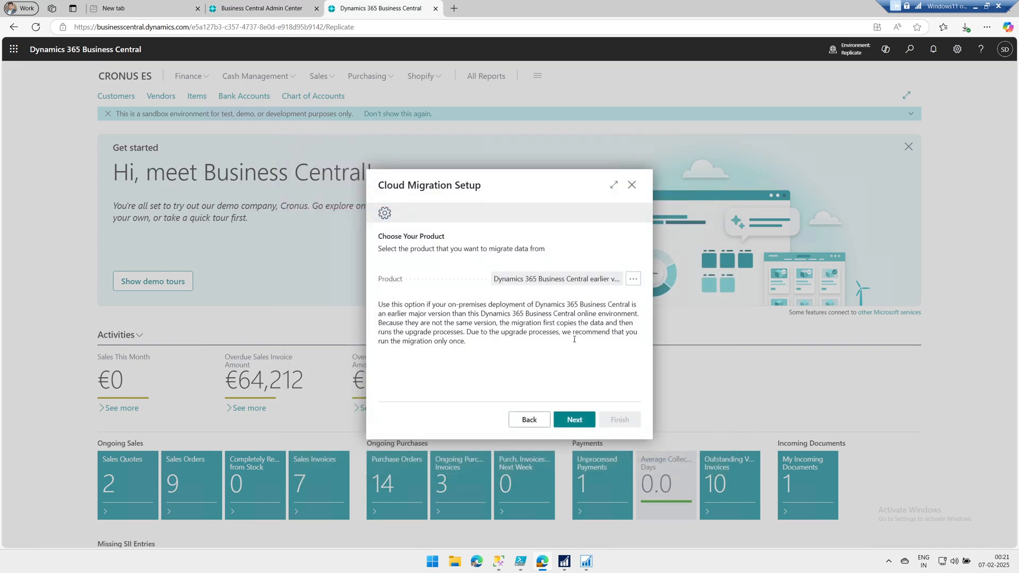
pyautogui.click(583, 424)
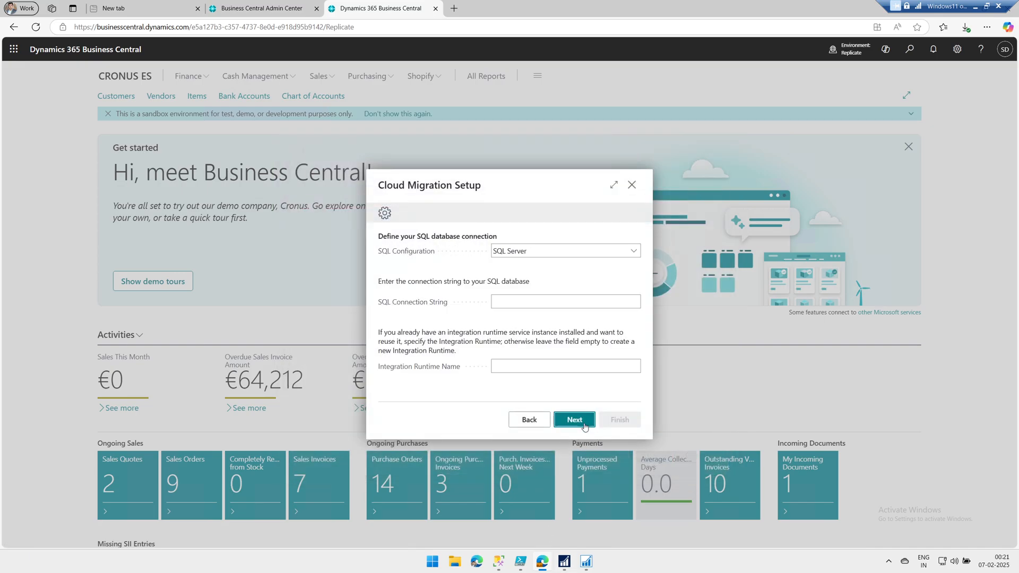
# Keep SQL Configuration as SQL Server and copy the example connection string
pyautogui.click(539, 247)
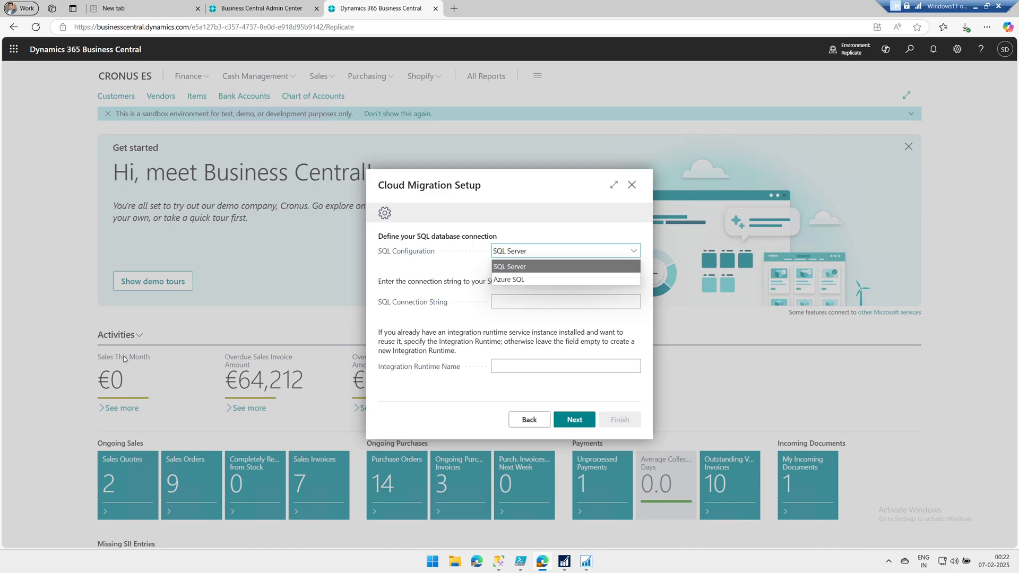
pyautogui.click(535, 267)
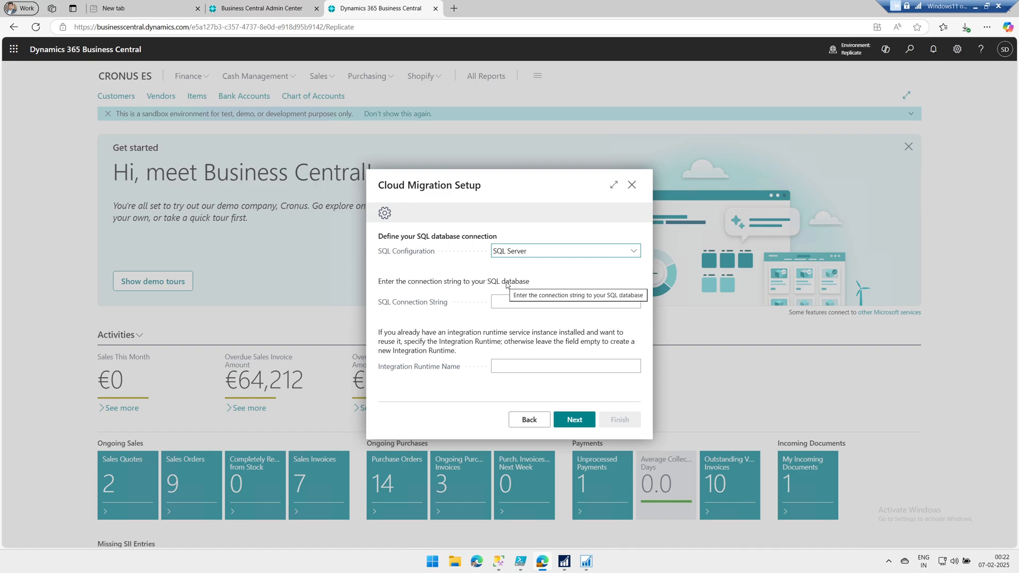
pyautogui.click(506, 303)
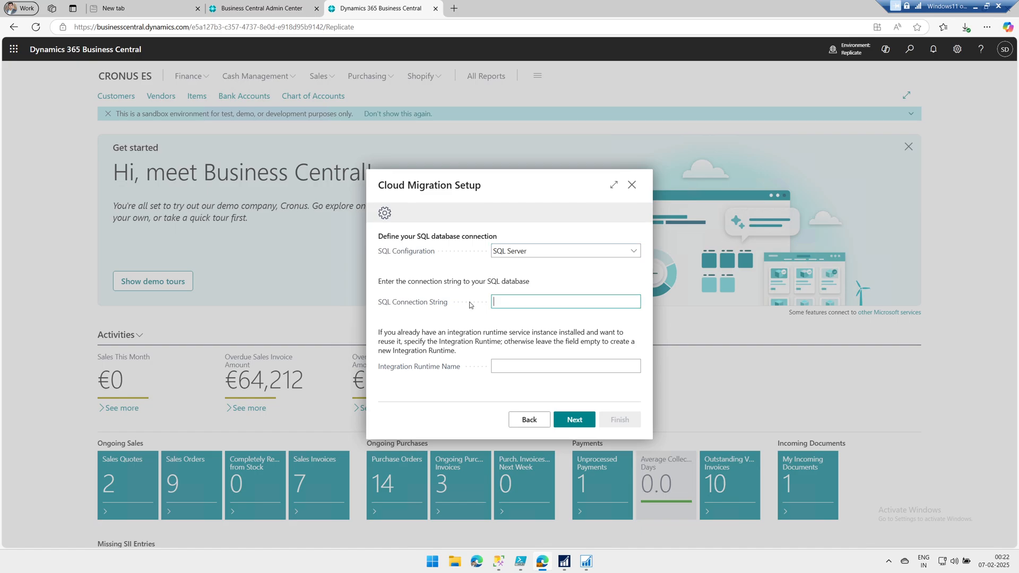
pyautogui.moveTo(417, 299)
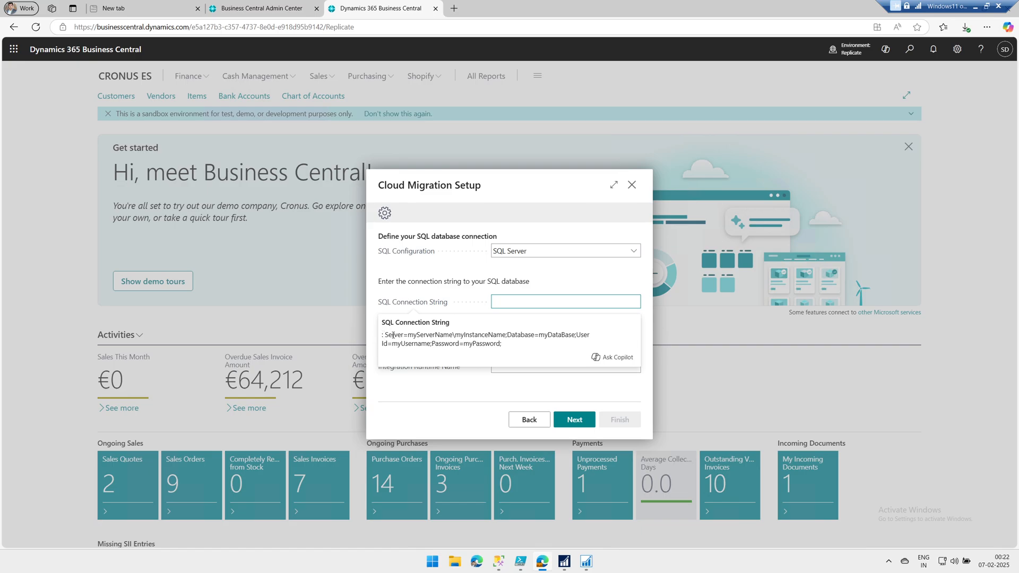
pyautogui.moveTo(386, 334); pyautogui.dragTo(508, 348)
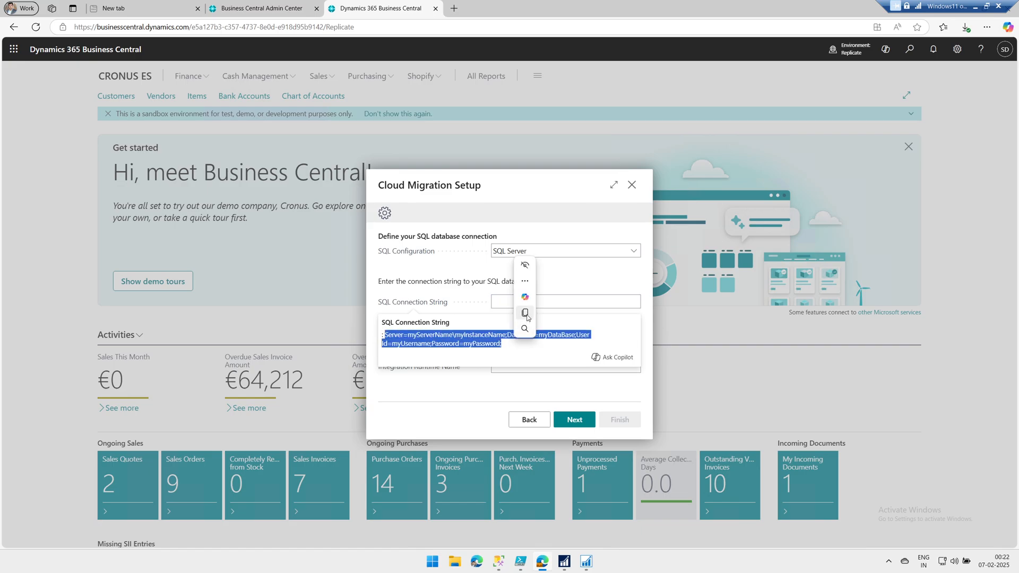
pyautogui.click(527, 316)
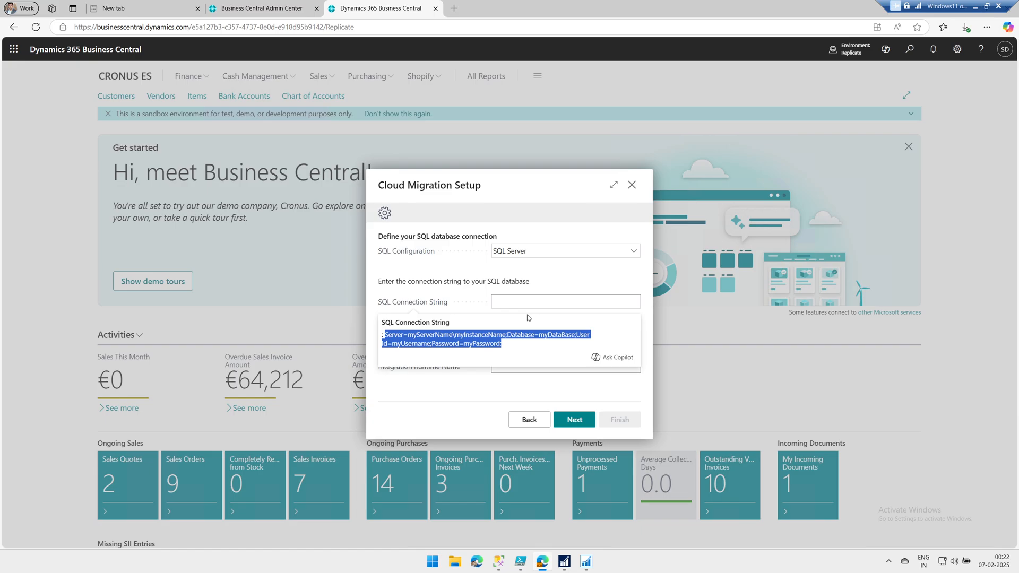
# Launch Notepad from Windows search
pyautogui.press('super')
pyautogui.write('notepad')
pyautogui.press('Return')
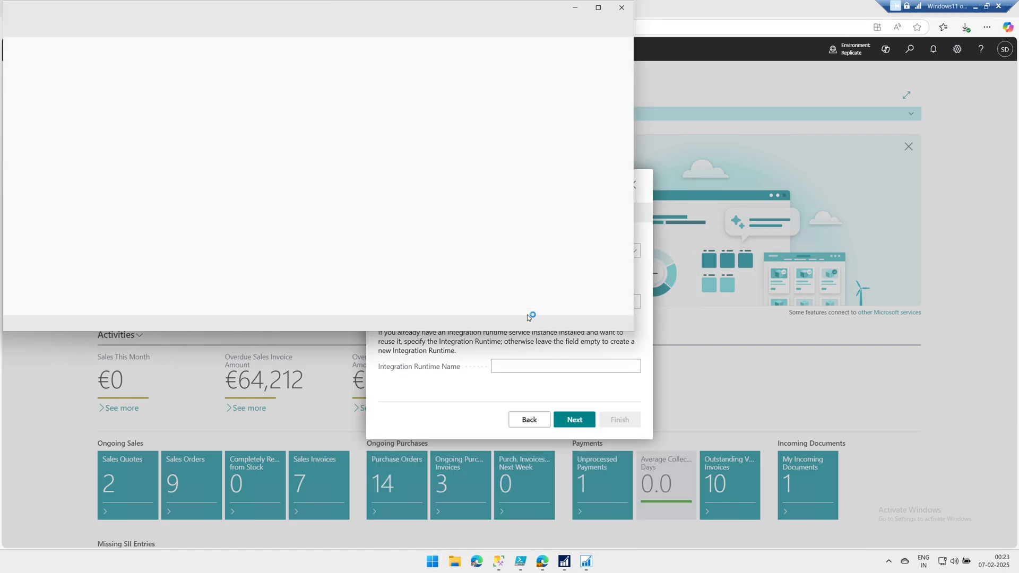
# Paste the example connection string into Notepad and centre its window
pyautogui.hotkey('ctrl', 'v')
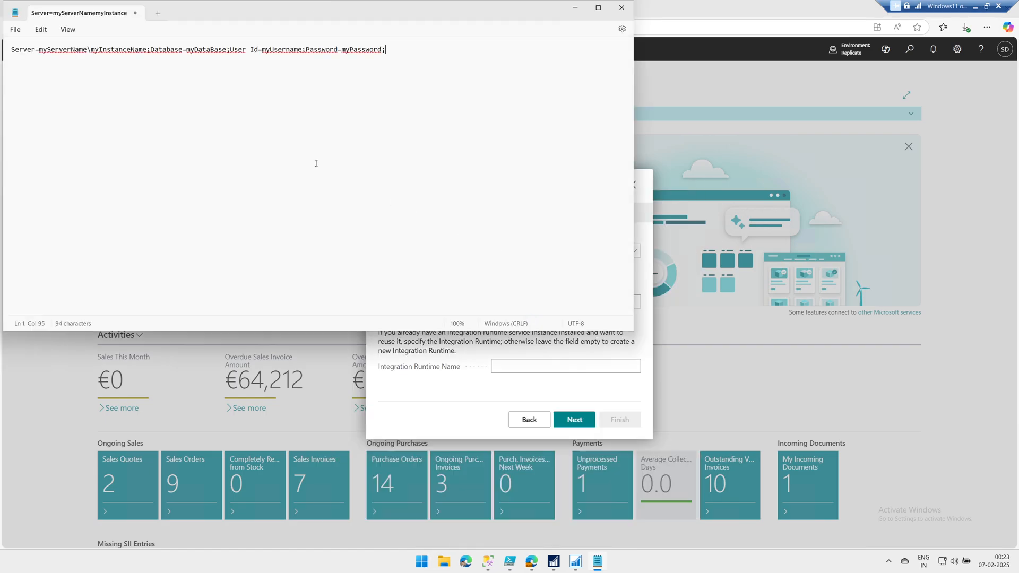
pyautogui.scroll(6, 275, 121)
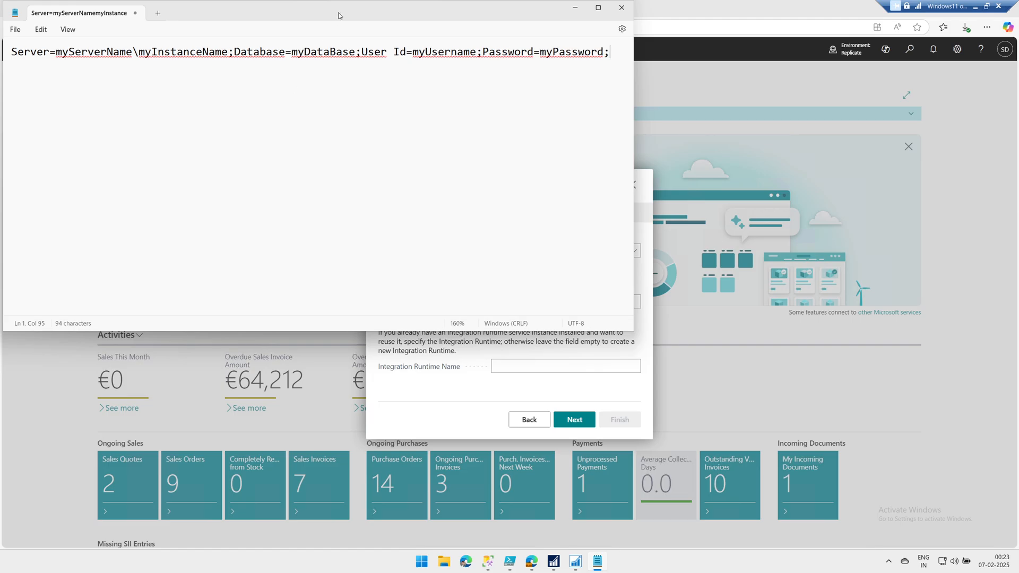
pyautogui.moveTo(338, 16); pyautogui.dragTo(493, 139)
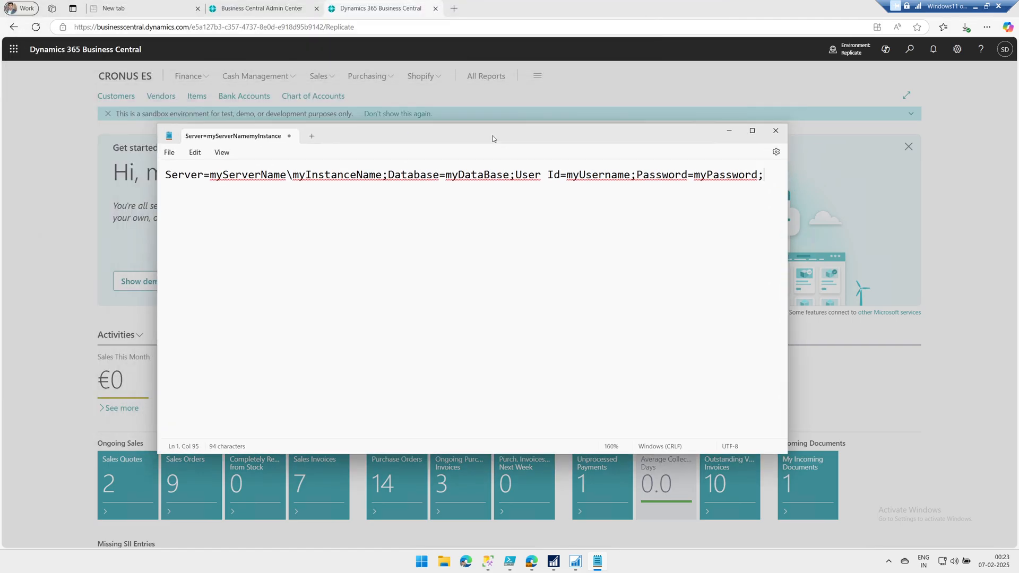
pyautogui.click(488, 561)
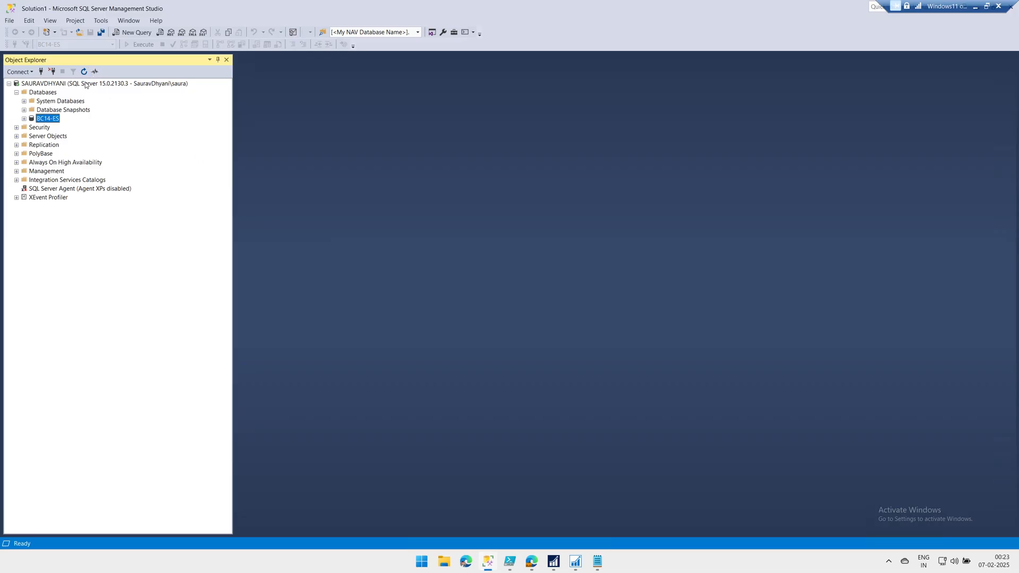
pyautogui.click(598, 561)
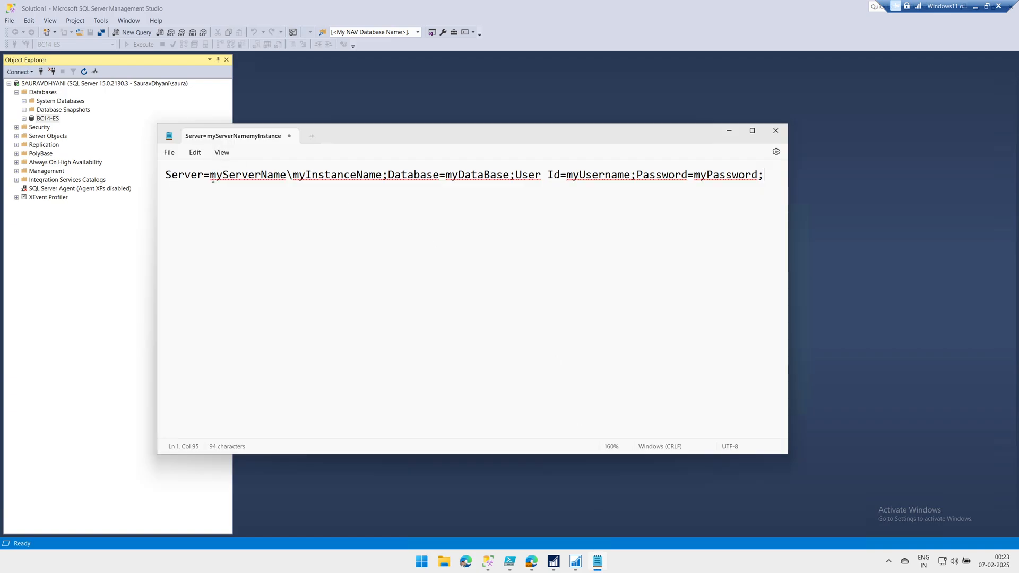
# Replace the server placeholder with localhost and the database placeholder with BC14-ES
pyautogui.moveTo(213, 179); pyautogui.dragTo(383, 178)
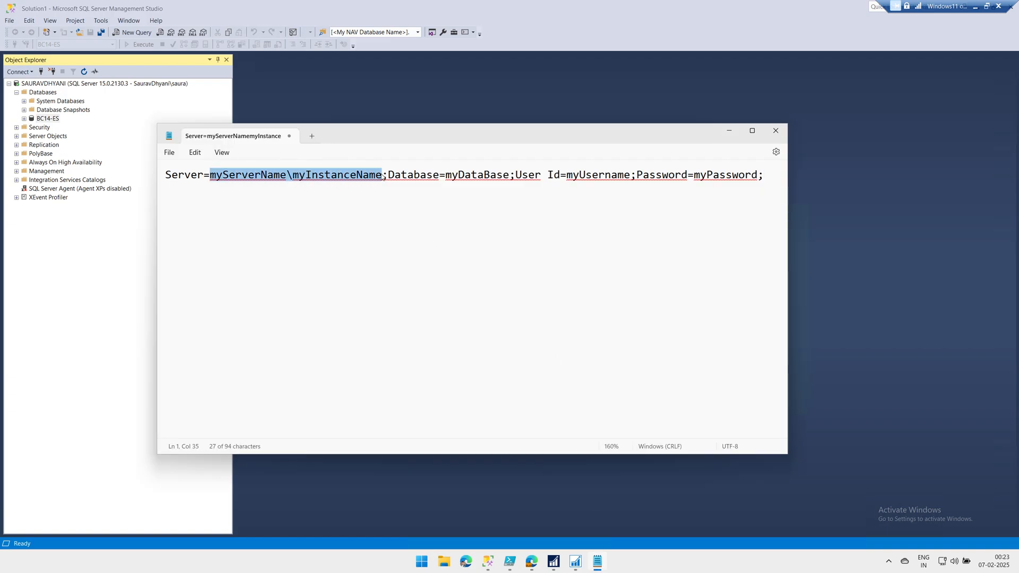
pyautogui.write('localho')
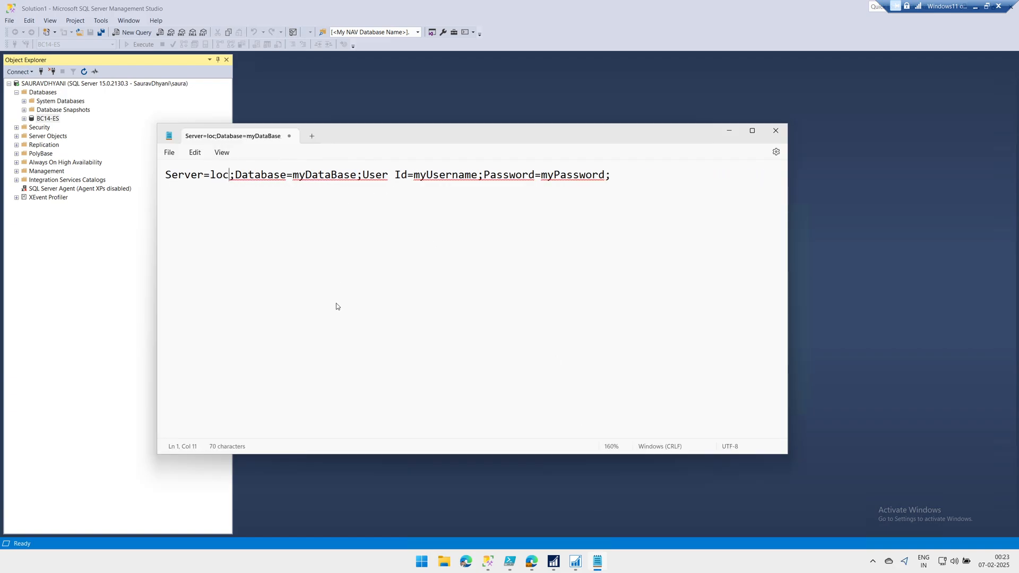
pyautogui.write('s')
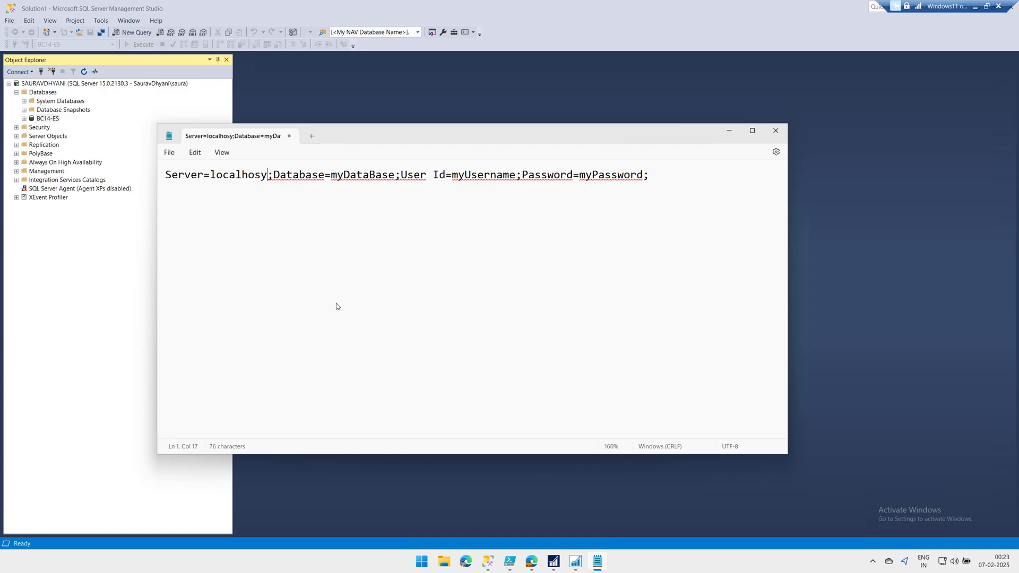
pyautogui.write('t')
pyautogui.moveTo(331, 175); pyautogui.dragTo(394, 176)
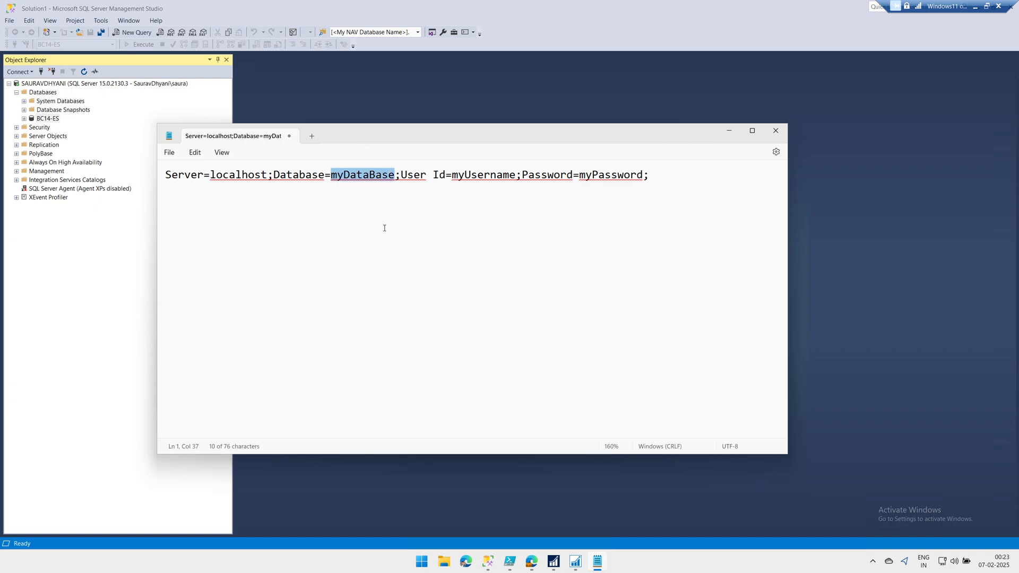
pyautogui.write('BC14-E')
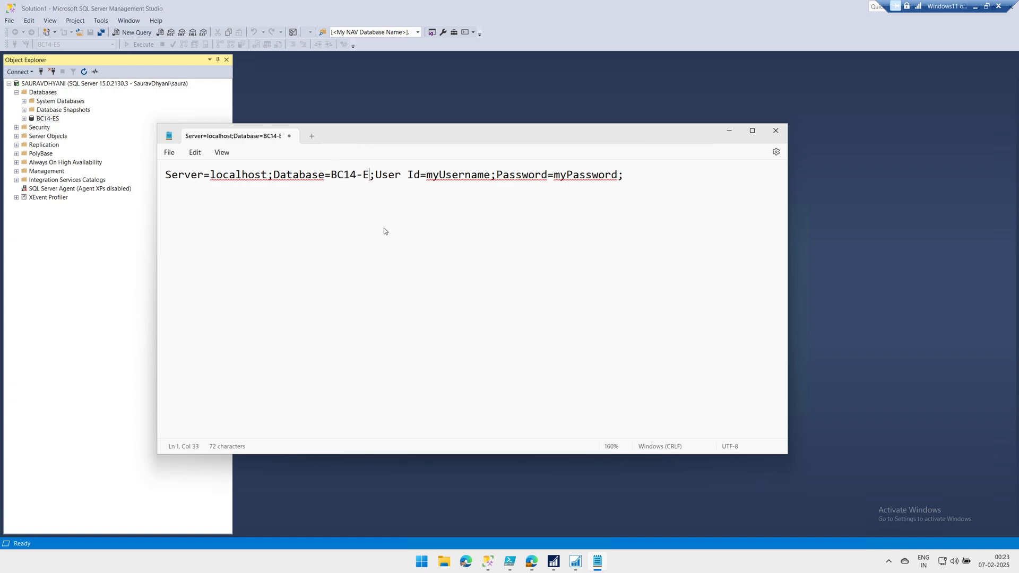
pyautogui.write('S')
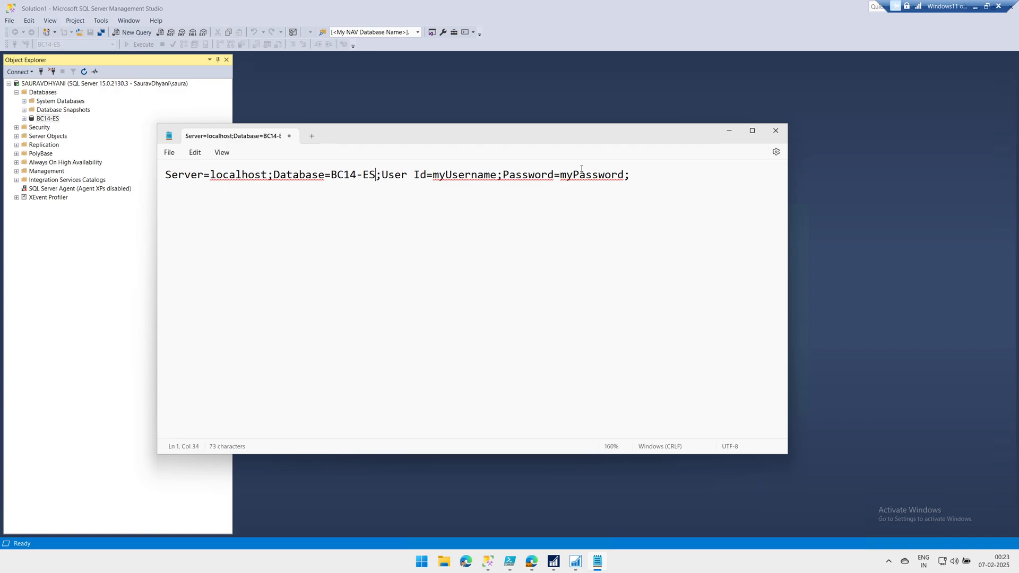
# Confirm the server uses SQL Server and Windows Authentication mode, then expand the Security folder
pyautogui.rightClick(77, 85)
pyautogui.click(104, 257)
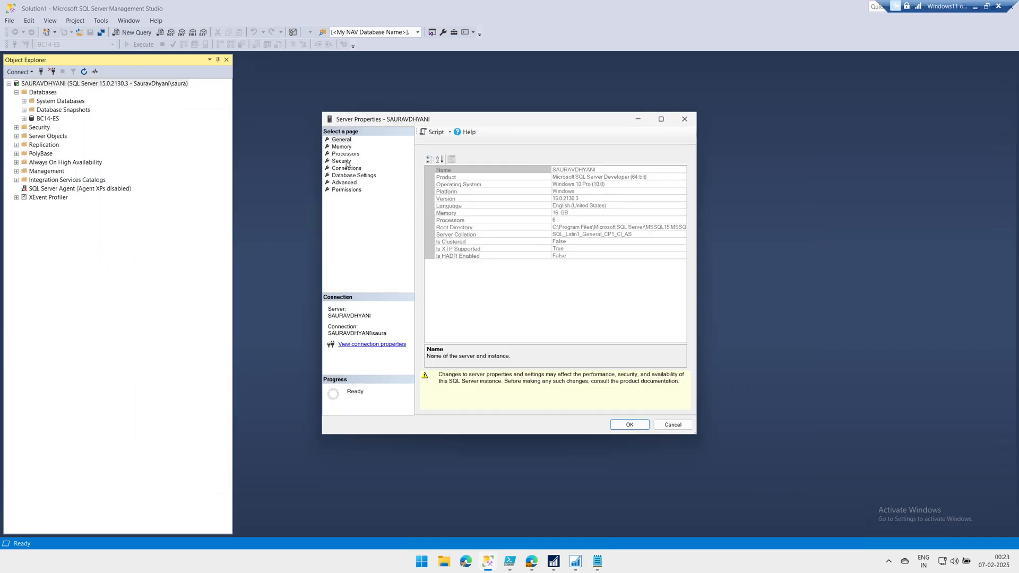
pyautogui.click(343, 161)
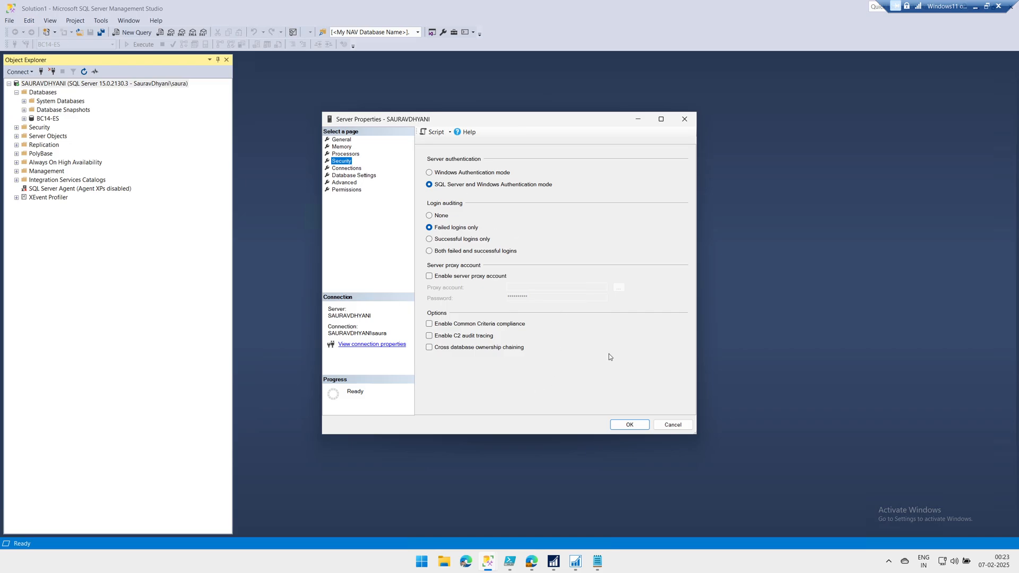
pyautogui.click(671, 425)
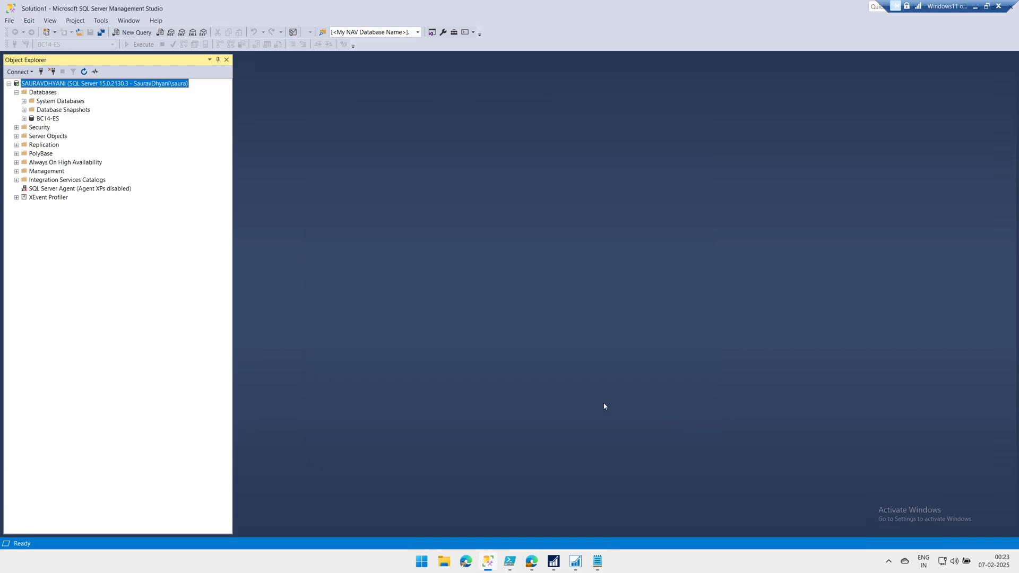
pyautogui.click(16, 127)
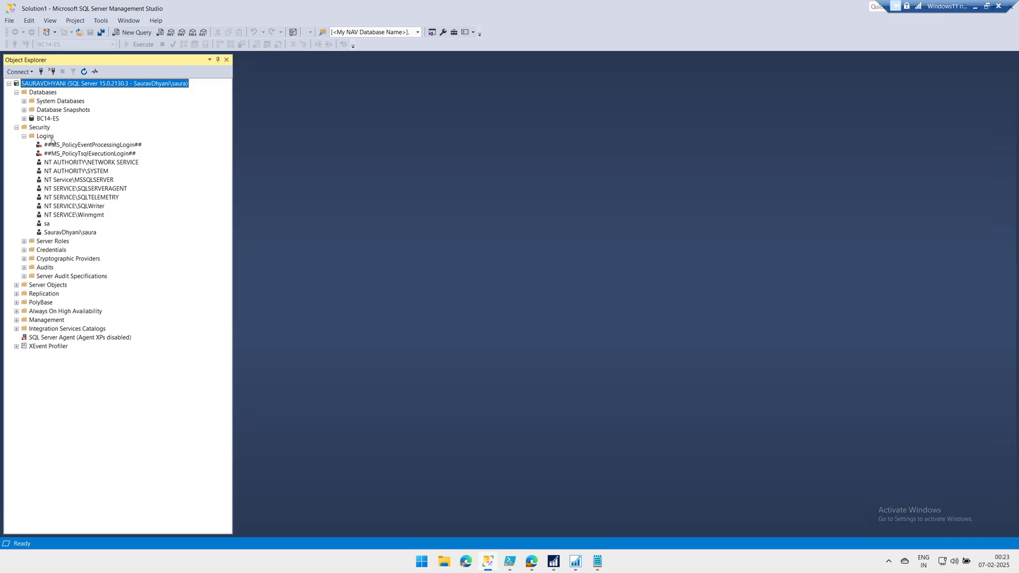
# Start a new login named replicatedemo with SQL Server authentication and password policy off
pyautogui.rightClick(52, 138)
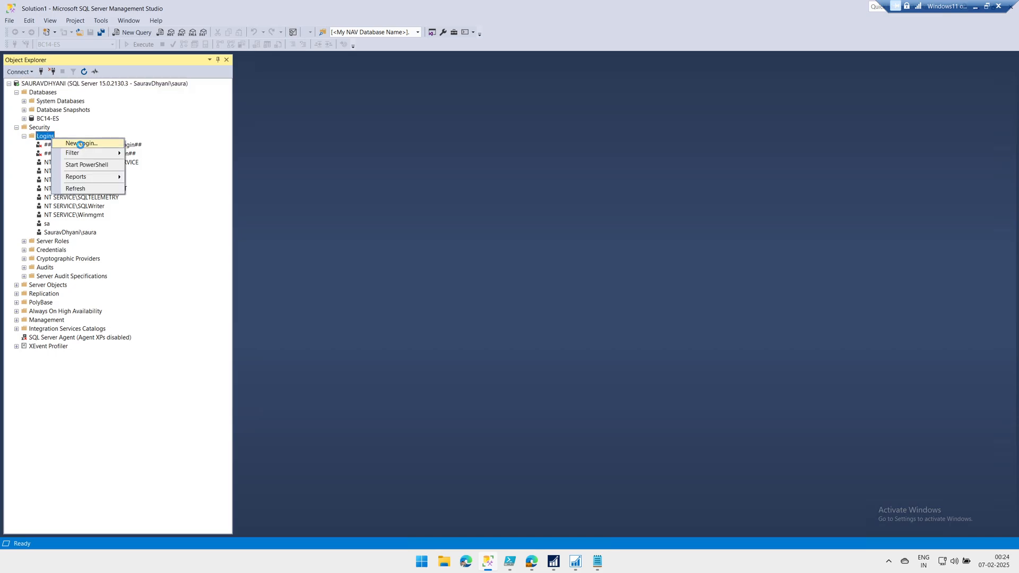
pyautogui.click(80, 144)
pyautogui.moveTo(490, 115); pyautogui.dragTo(256, 126)
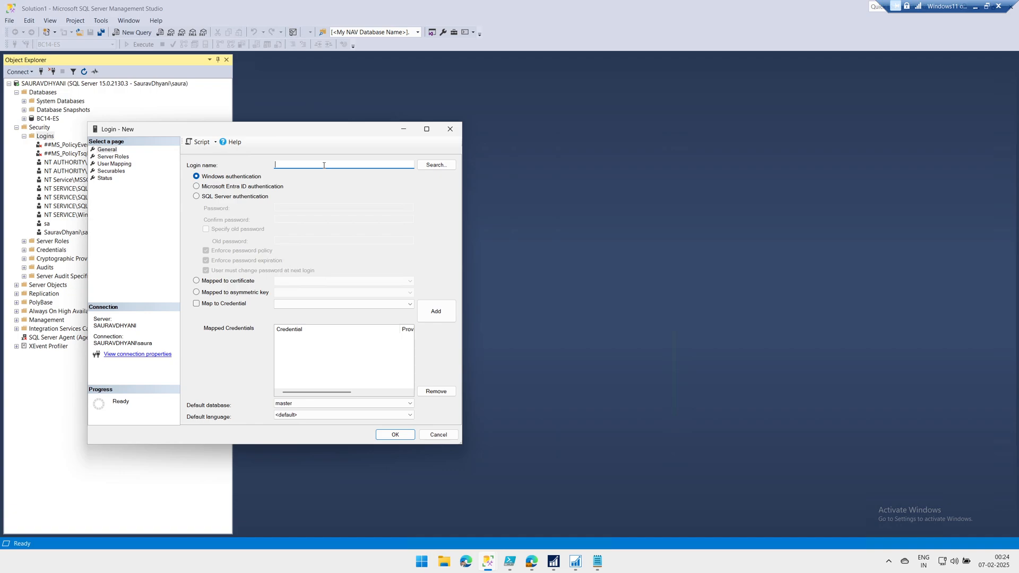
pyautogui.write('replicatedemo')
pyautogui.press('Tab')
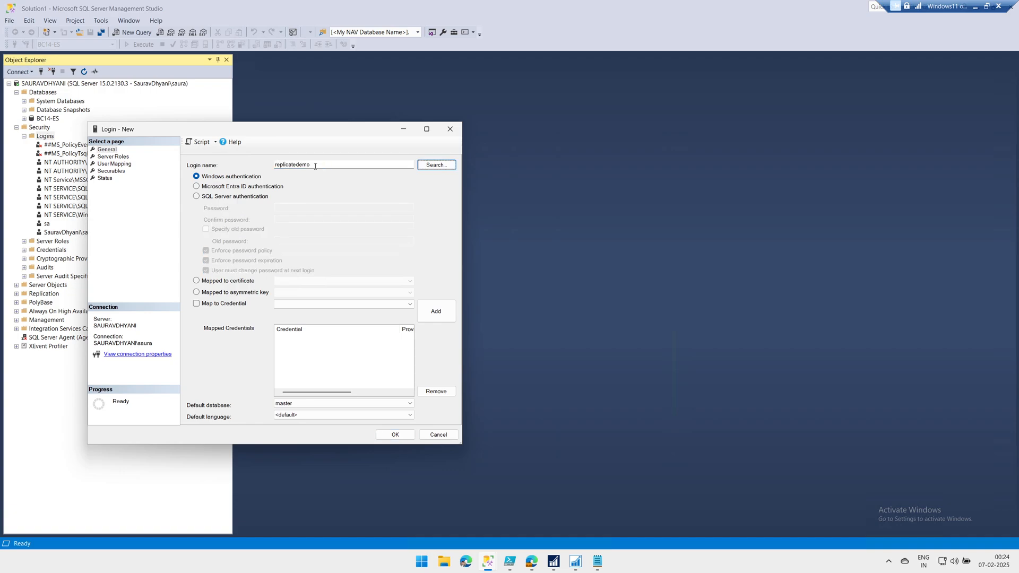
pyautogui.click(253, 196)
pyautogui.click(234, 254)
pyautogui.click(234, 253)
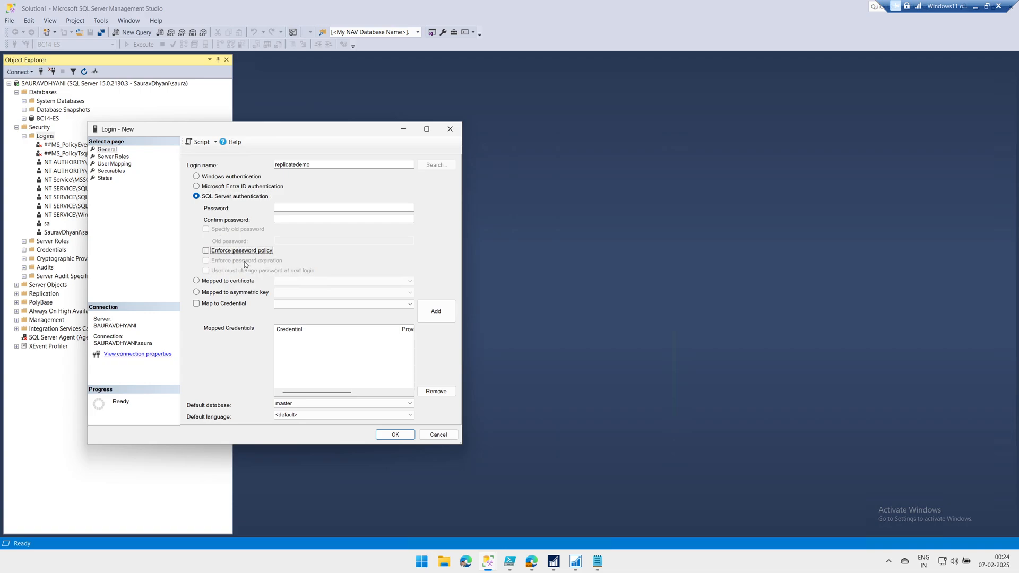
# Enter and confirm the login's password, then copy the login name
pyautogui.click(289, 209)
pyautogui.write('1234567890')
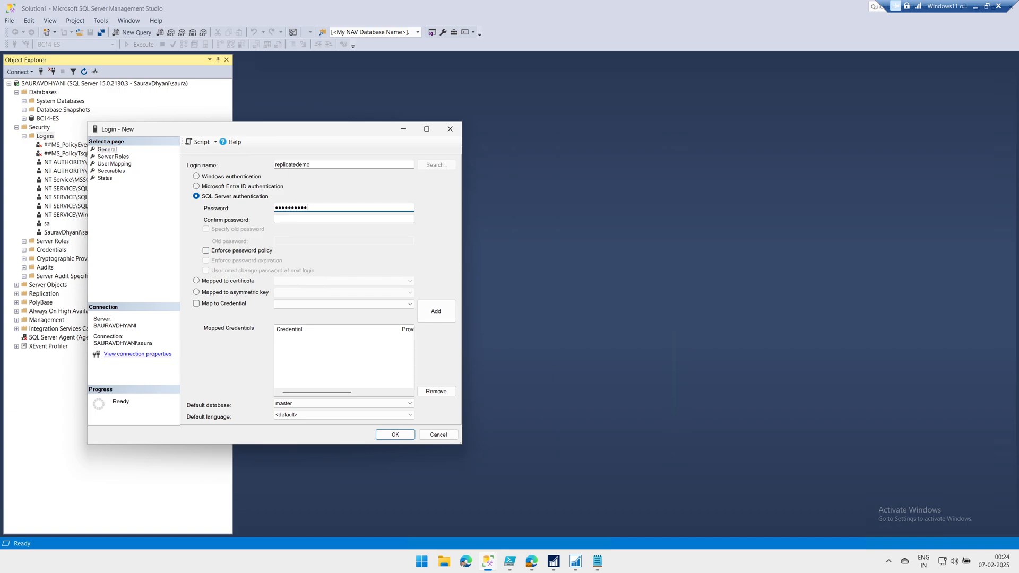
pyautogui.write('123')
pyautogui.press('Tab')
pyautogui.write('12')
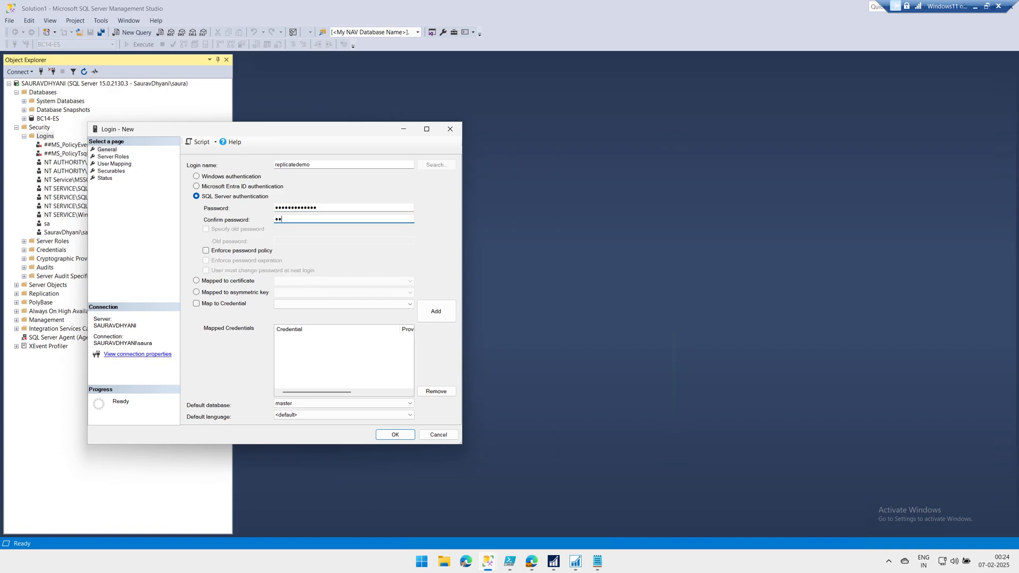
pyautogui.write('34567890123')
pyautogui.doubleClick(341, 163)
pyautogui.hotkey('ctrl', 'c')
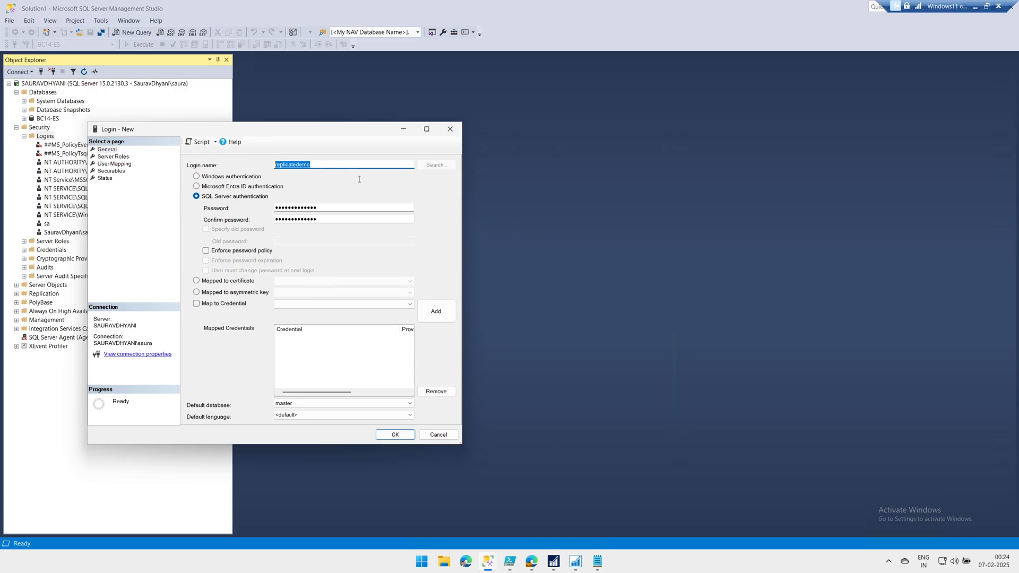
pyautogui.click(598, 561)
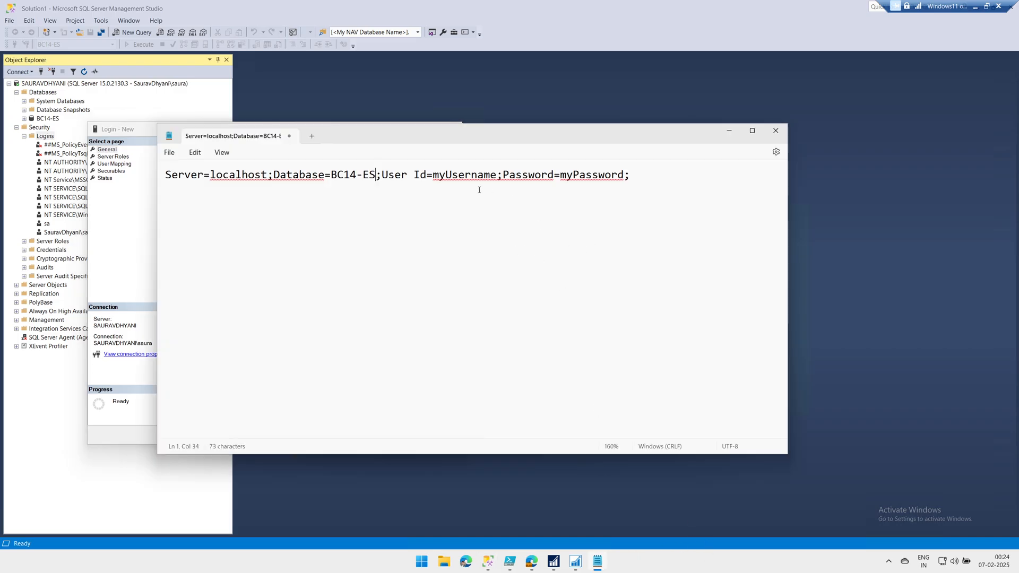
# Put the new login's name and password into the connection string, then create the login
pyautogui.moveTo(433, 179); pyautogui.dragTo(497, 177)
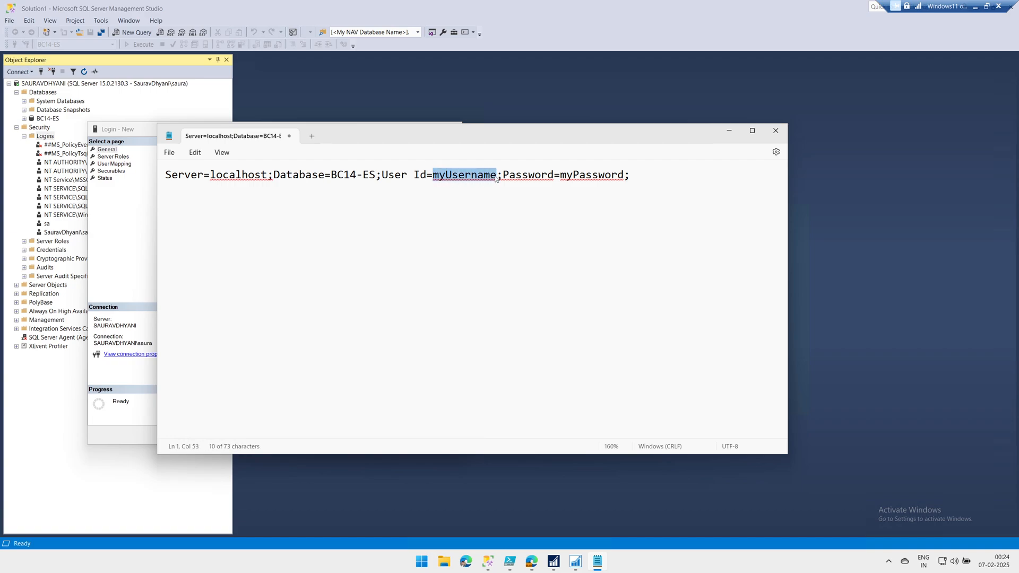
pyautogui.hotkey('ctrl', 'v')
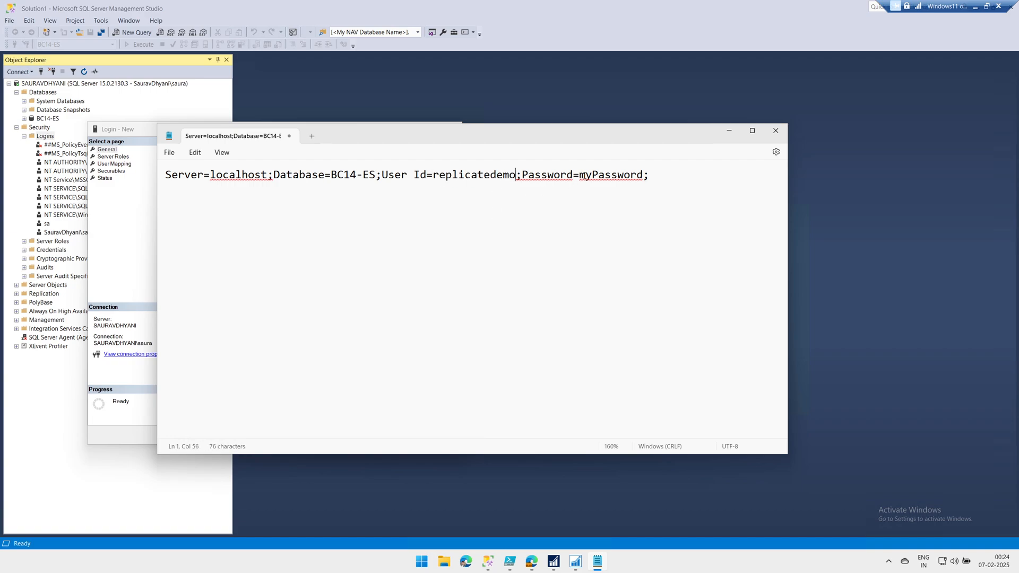
pyautogui.moveTo(579, 176); pyautogui.dragTo(644, 178)
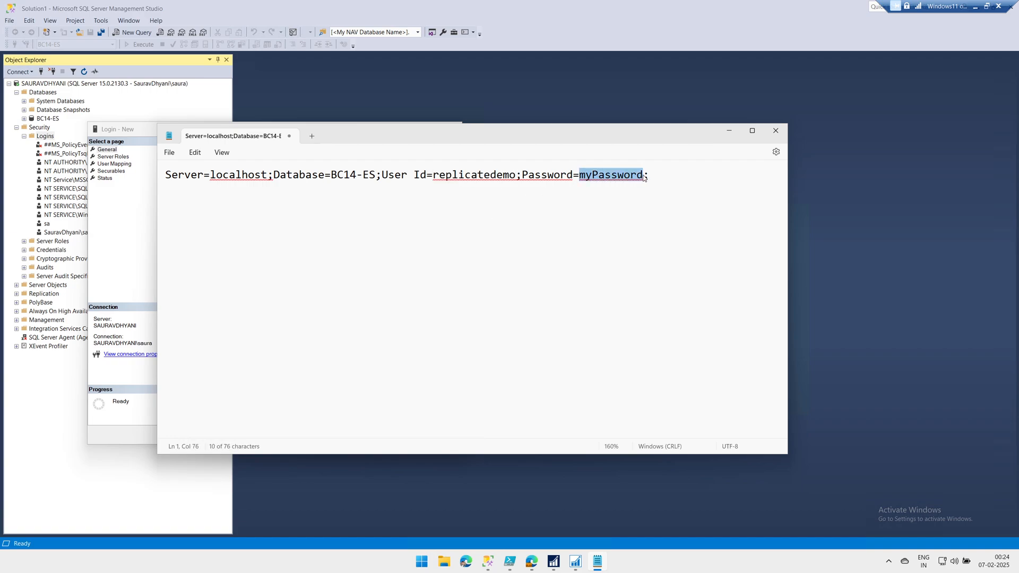
pyautogui.hotkey('ctrl', 'v')
pyautogui.click(139, 232)
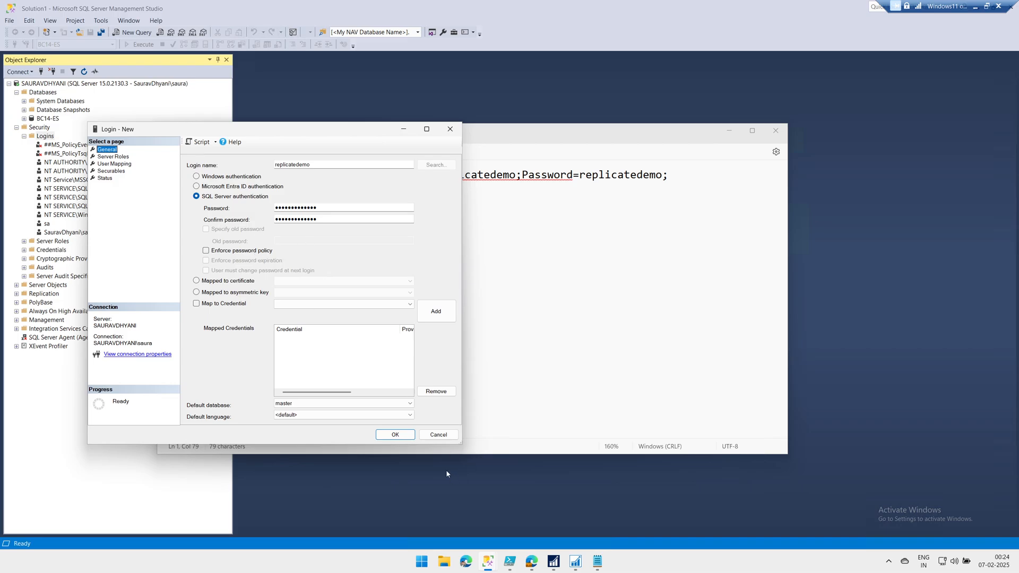
pyautogui.click(410, 438)
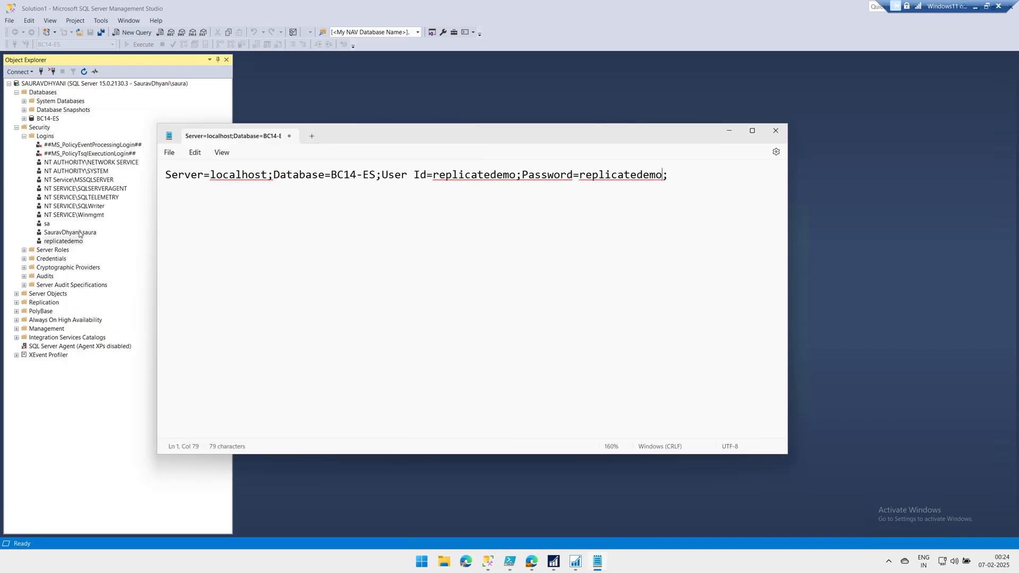
# Map the new SQL login to the BC14-ES database with db_owner role membership
pyautogui.click(74, 241)
pyautogui.doubleClick(74, 241)
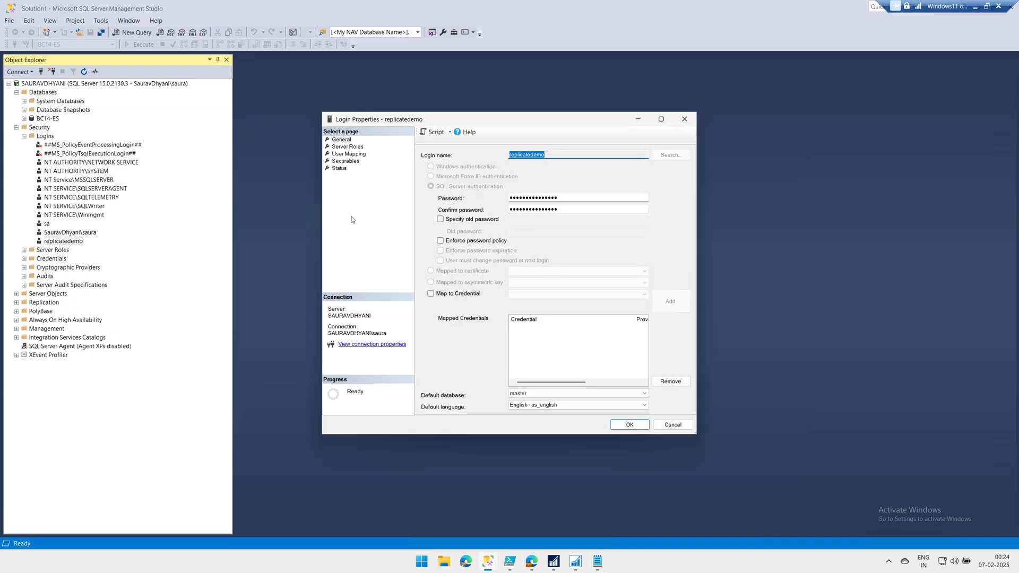
pyautogui.moveTo(466, 118); pyautogui.dragTo(306, 117)
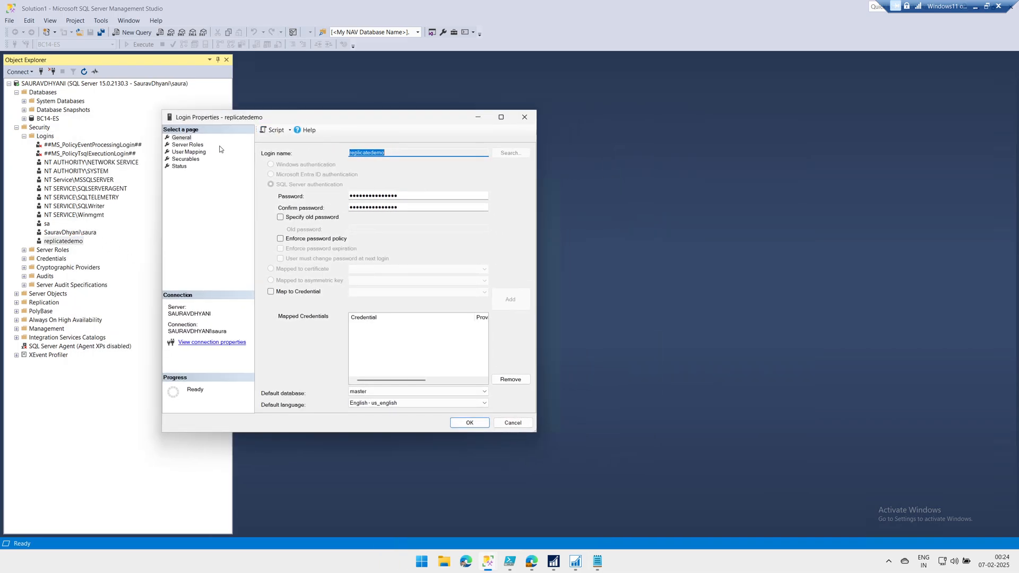
pyautogui.click(194, 152)
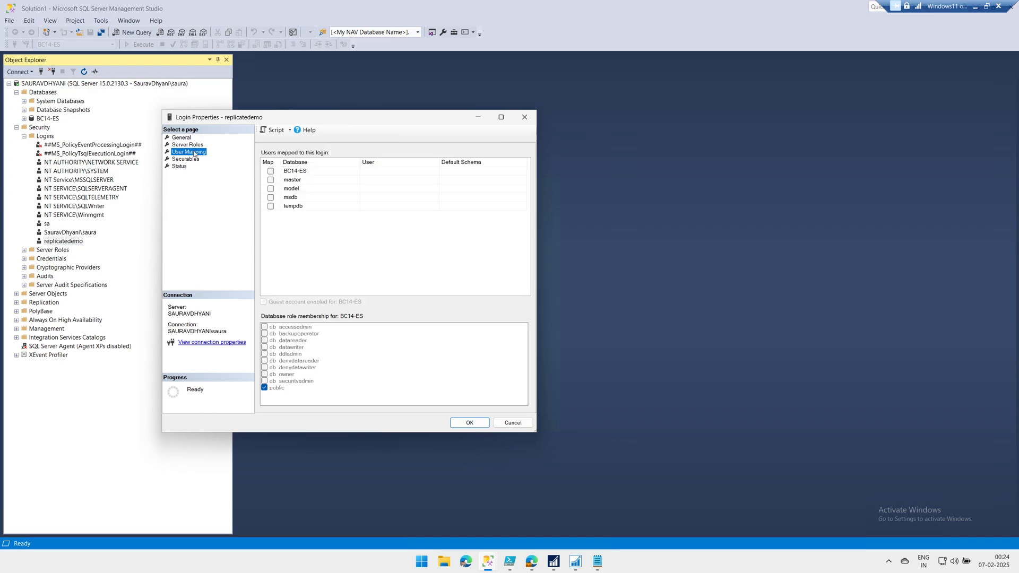
pyautogui.click(271, 171)
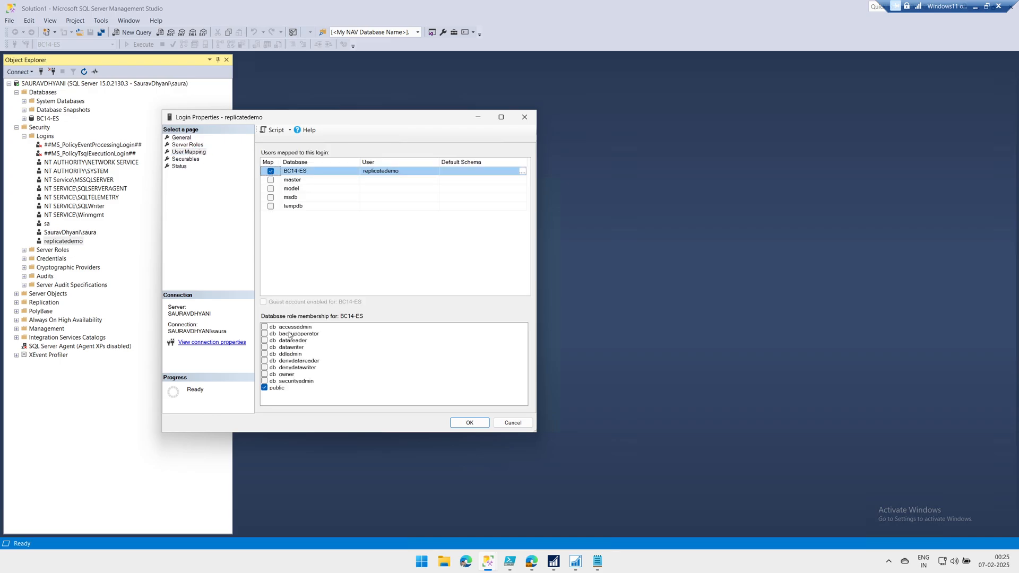
pyautogui.click(265, 375)
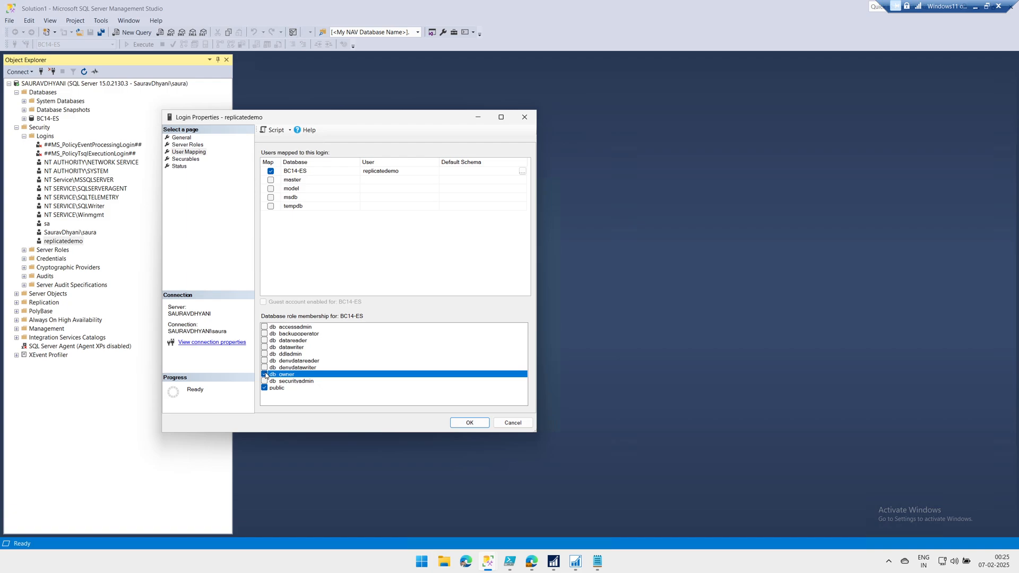
pyautogui.click(483, 426)
# Connect a new Database Engine session with SQL Server Authentication and the new login, trusting the server certificate
pyautogui.click(25, 73)
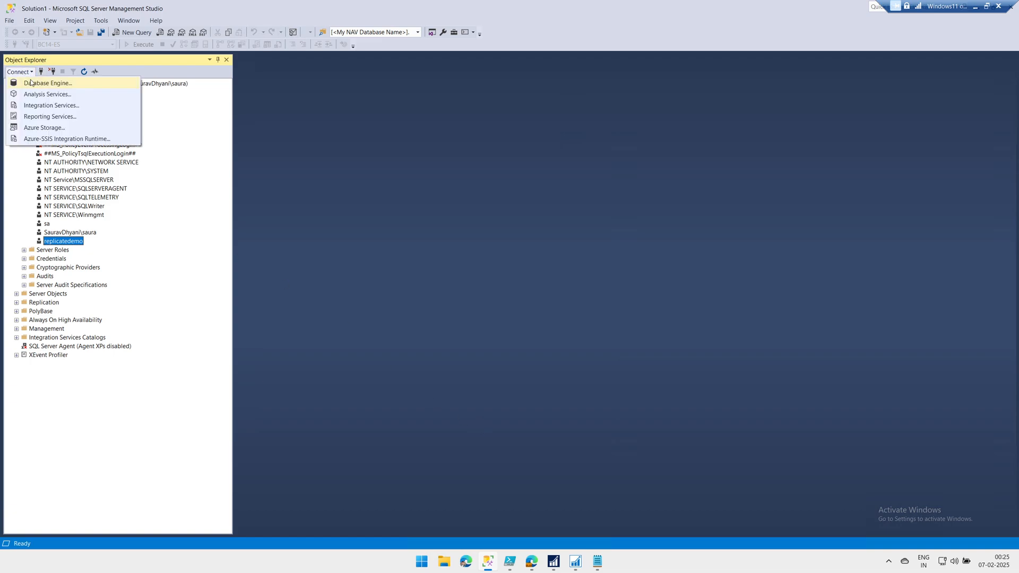
pyautogui.click(33, 80)
pyautogui.click(536, 259)
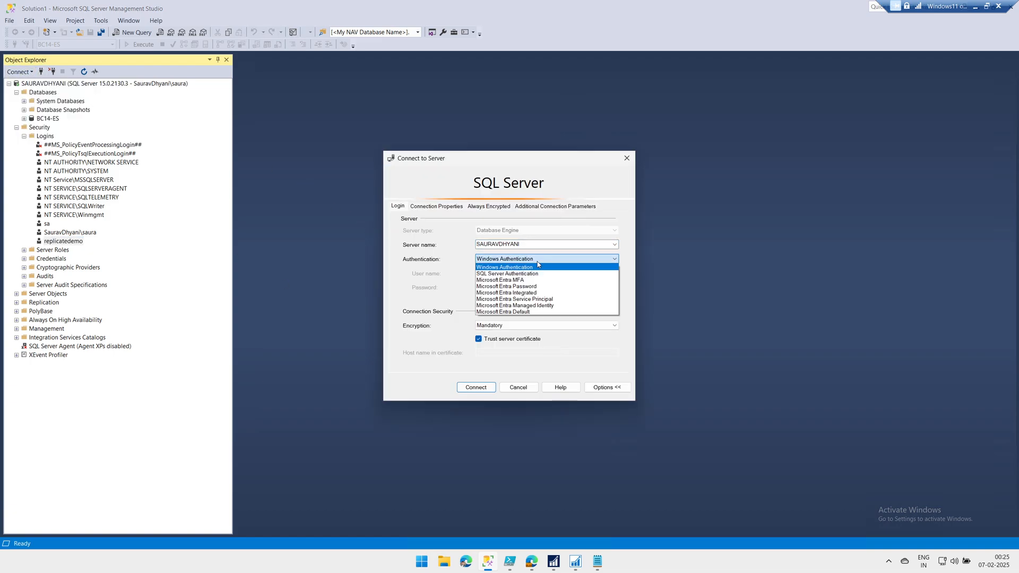
pyautogui.click(528, 274)
pyautogui.click(527, 273)
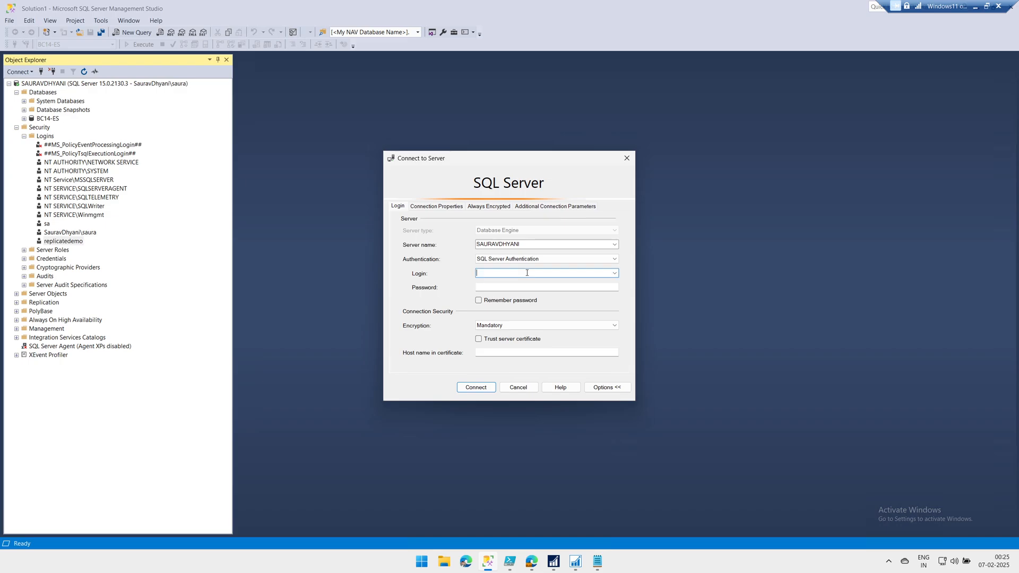
pyautogui.hotkey('ctrl', 'v')
pyautogui.click(529, 287)
pyautogui.hotkey('ctrl', 'v')
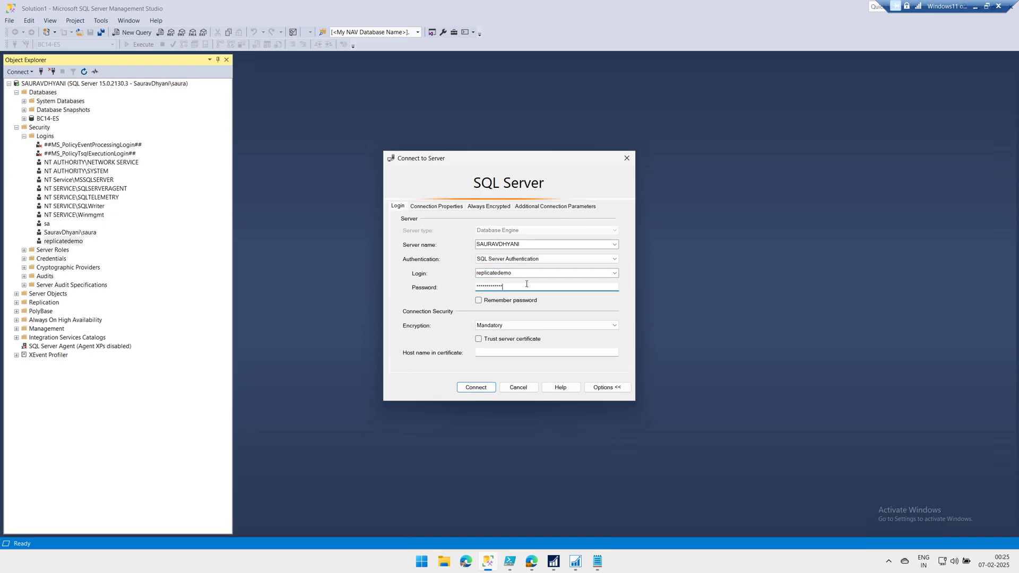
pyautogui.click(489, 389)
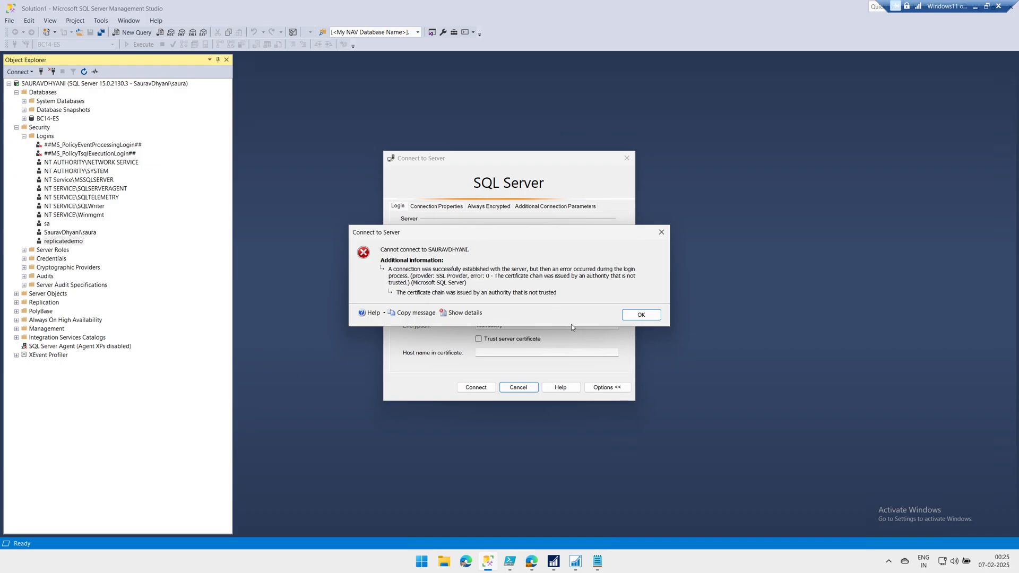
pyautogui.click(627, 316)
pyautogui.click(513, 340)
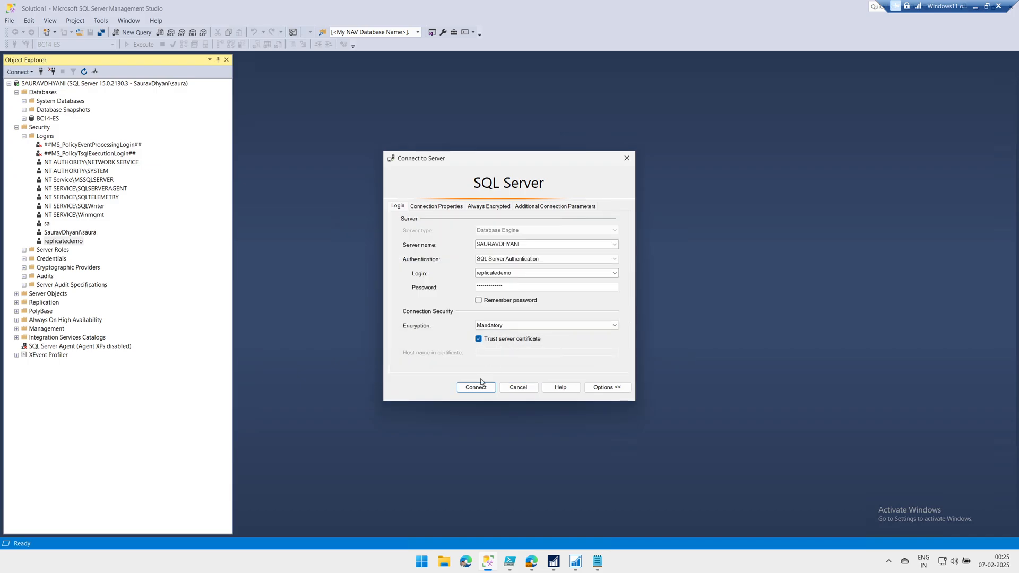
pyautogui.click(476, 387)
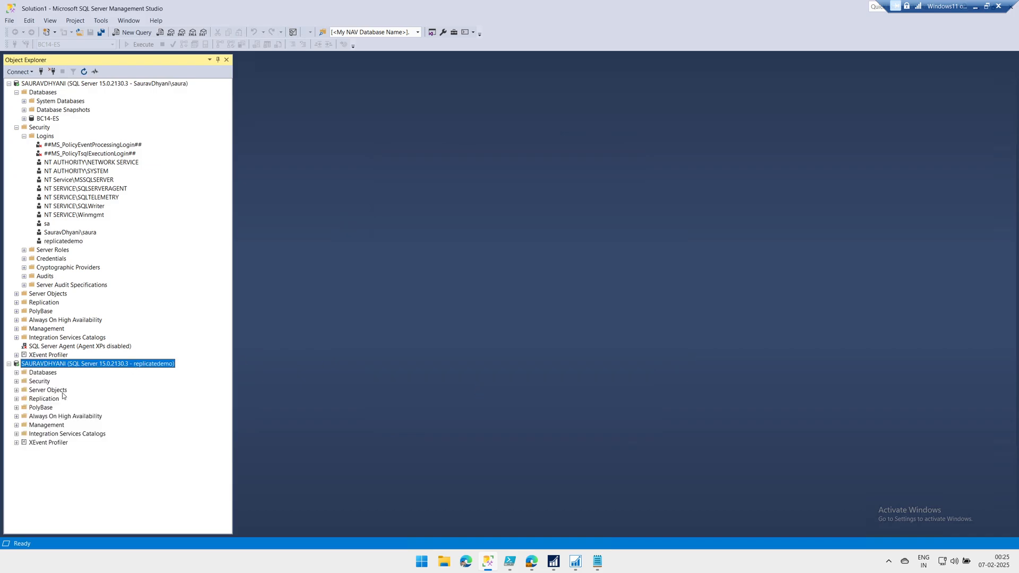
# Browse the BC14-ES tables through the new connection, then bring the Notepad connection string forward
pyautogui.click(16, 372)
pyautogui.click(23, 398)
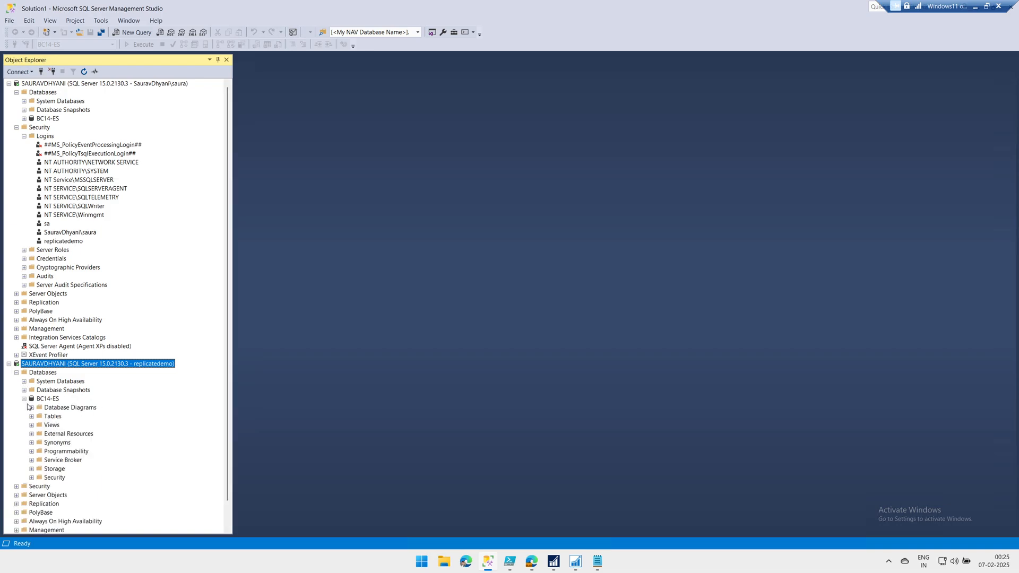
pyautogui.click(31, 407)
pyautogui.click(640, 294)
pyautogui.click(31, 416)
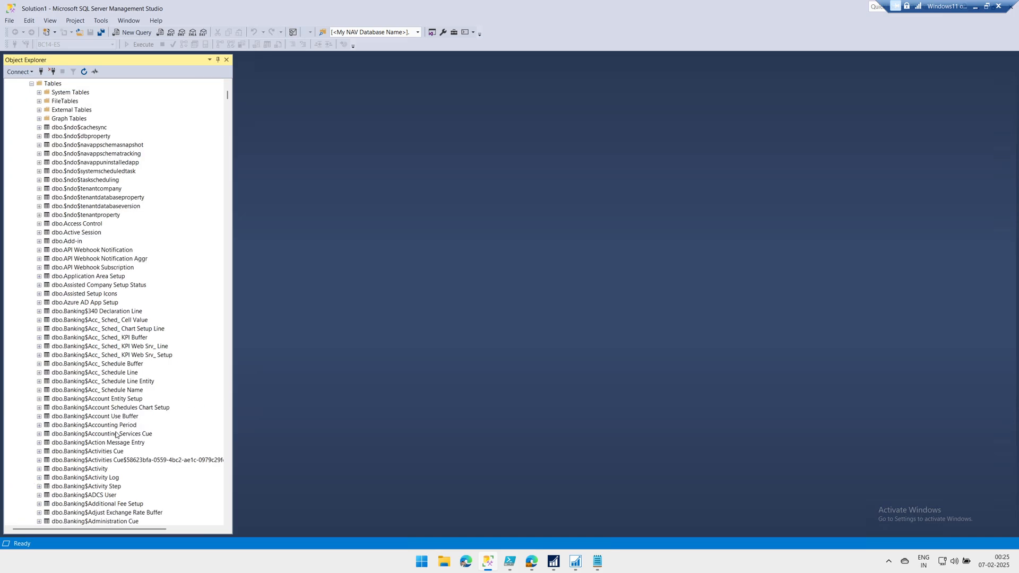
pyautogui.scroll(7, 94, 300)
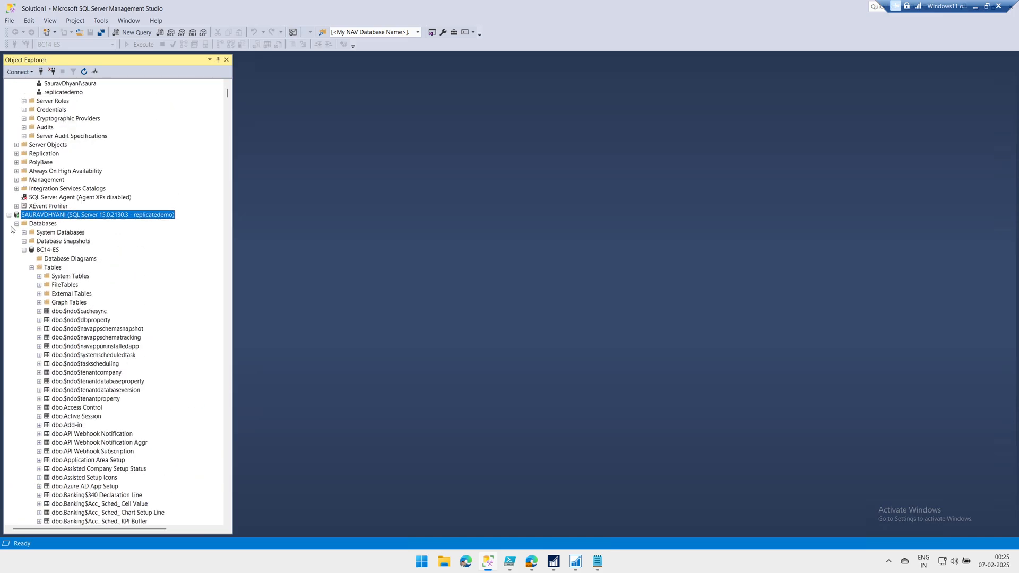
pyautogui.click(8, 215)
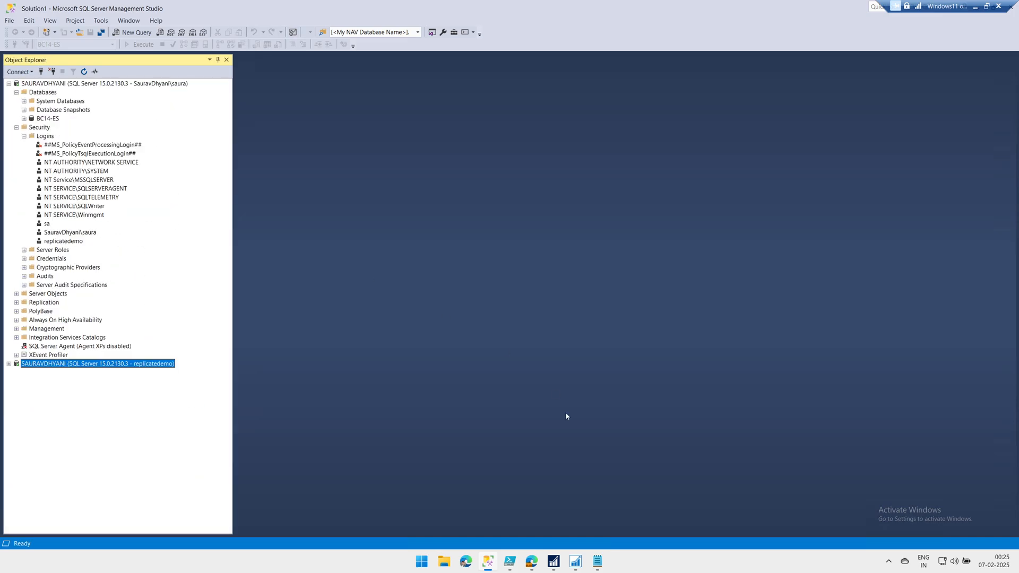
pyautogui.click(594, 556)
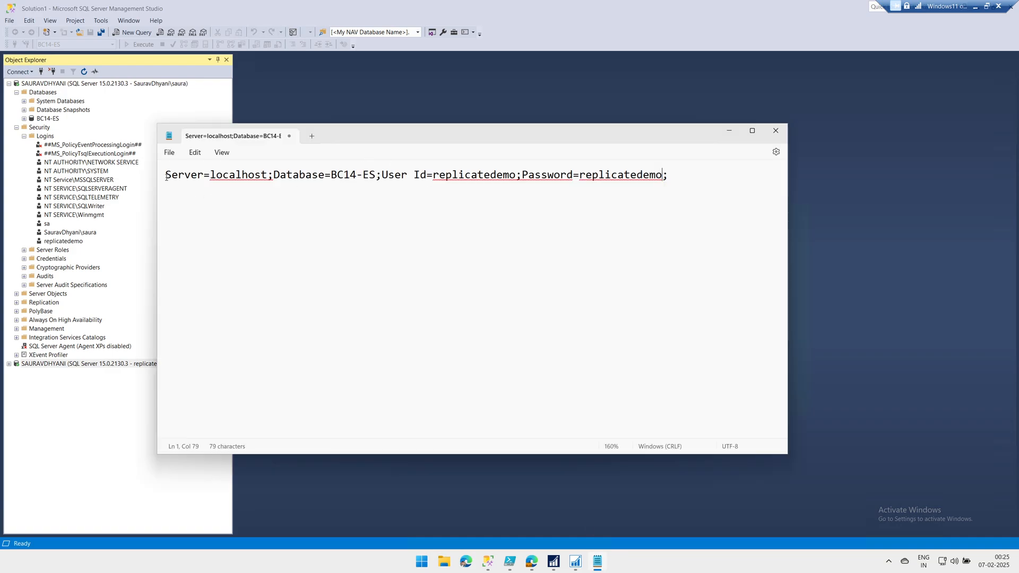
# Copy the entire connection string line from Notepad and minimize Notepad
pyautogui.moveTo(166, 176); pyautogui.dragTo(707, 198)
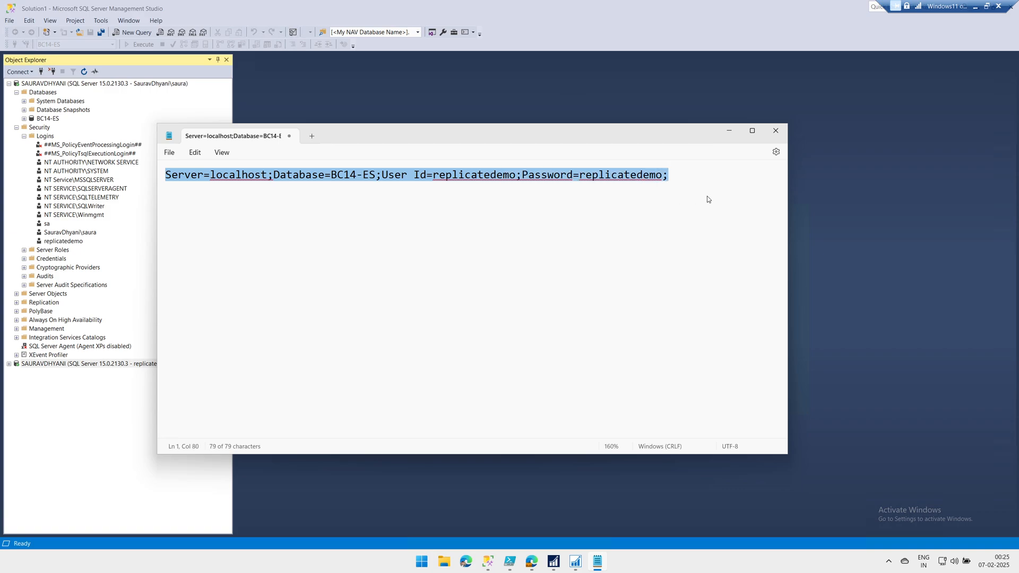
pyautogui.rightClick(663, 183)
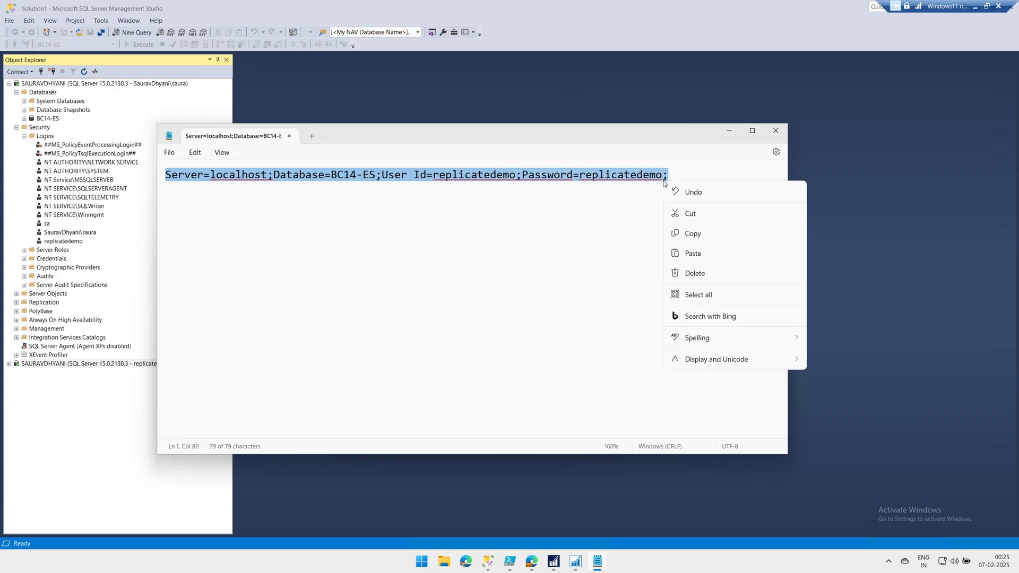
pyautogui.click(685, 239)
pyautogui.click(599, 564)
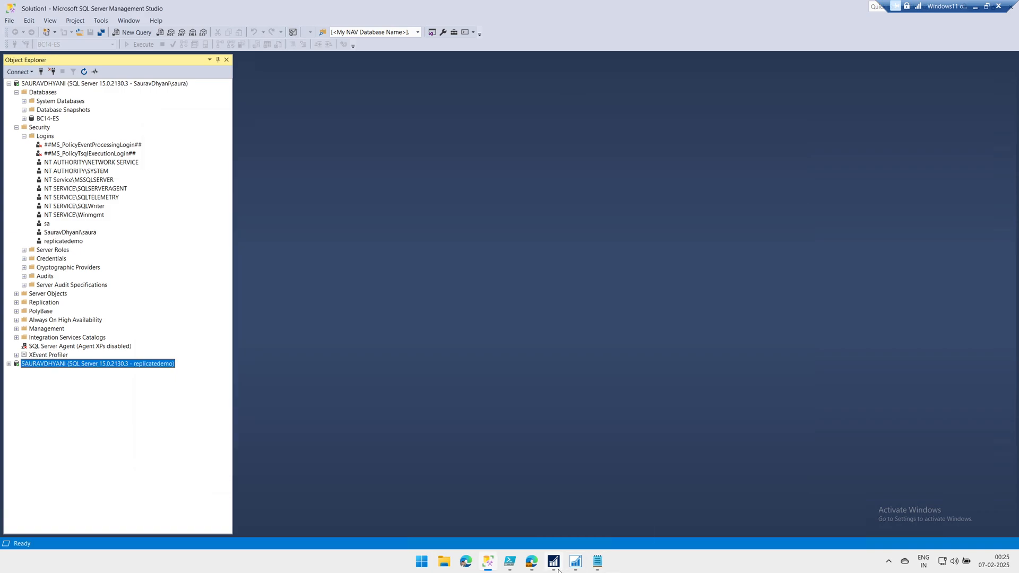
# Paste the connection string into the SQL Connection String field, leave Integration Runtime Name empty, and continue
pyautogui.click(539, 567)
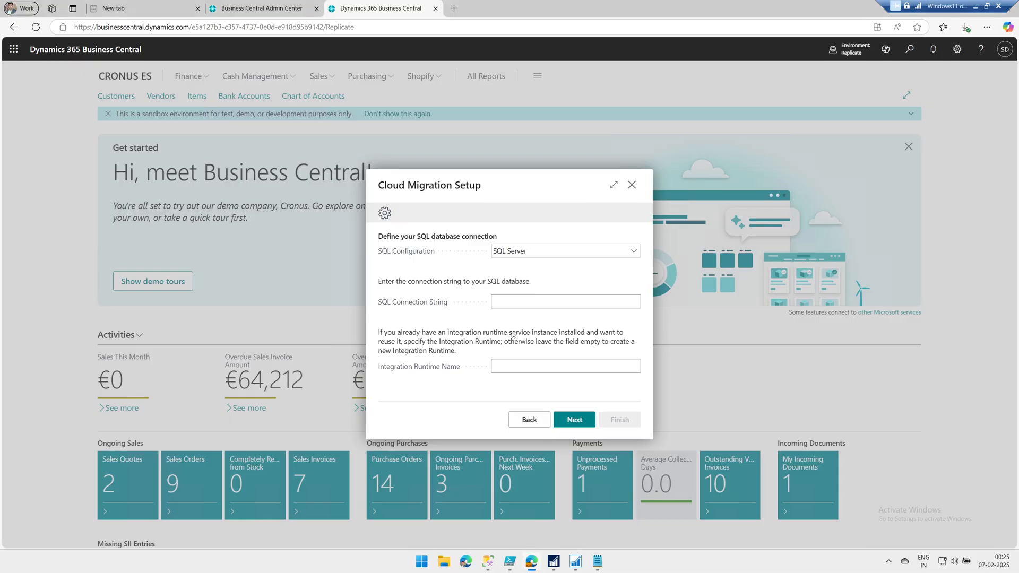
pyautogui.click(513, 303)
pyautogui.rightClick(514, 303)
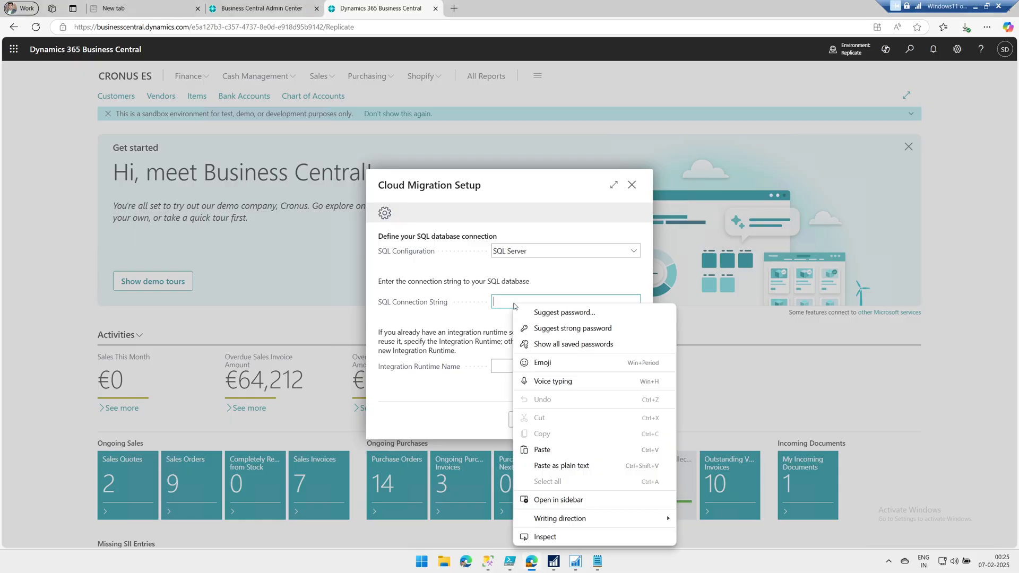
pyautogui.click(542, 450)
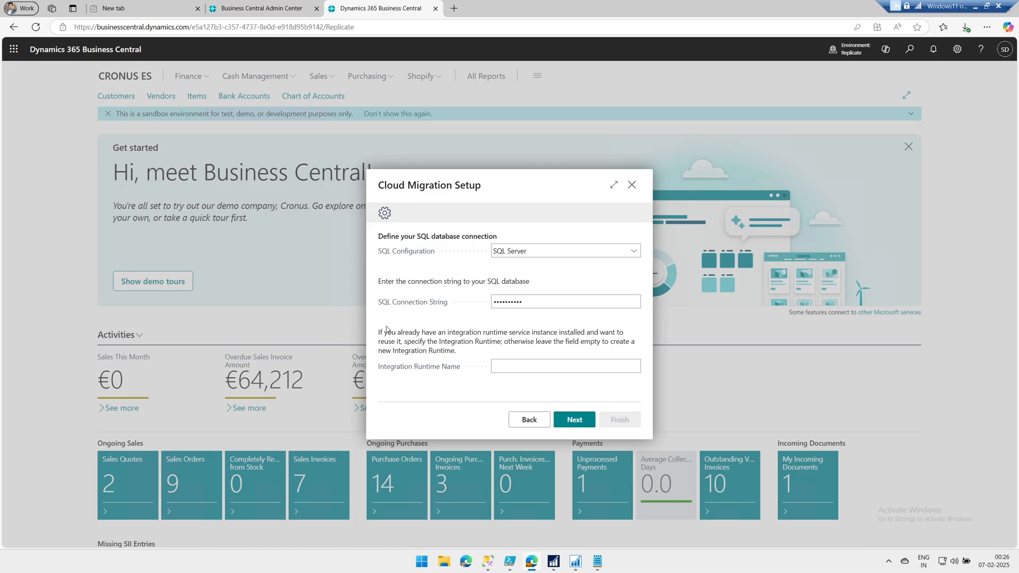
pyautogui.click(635, 371)
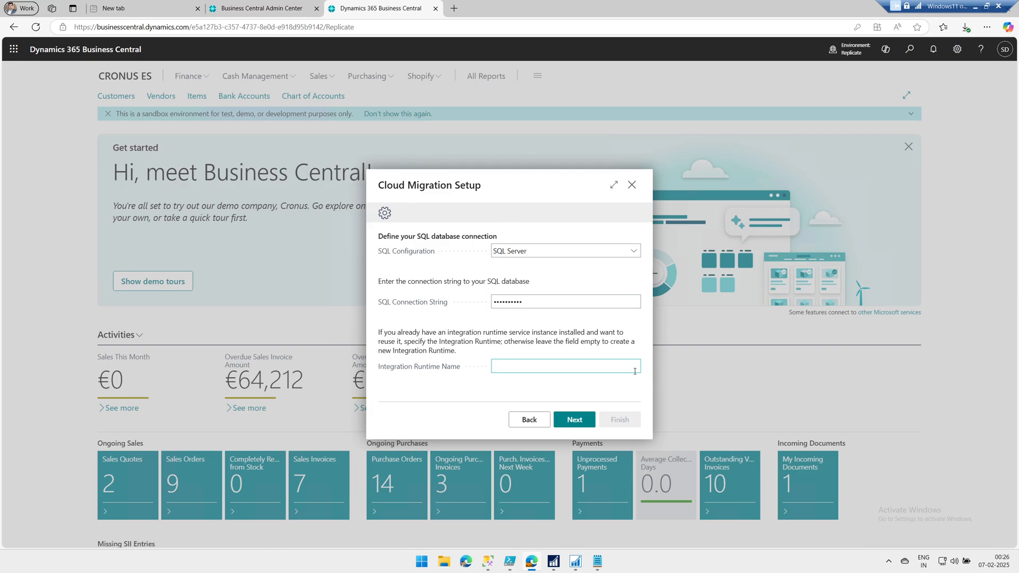
pyautogui.click(584, 427)
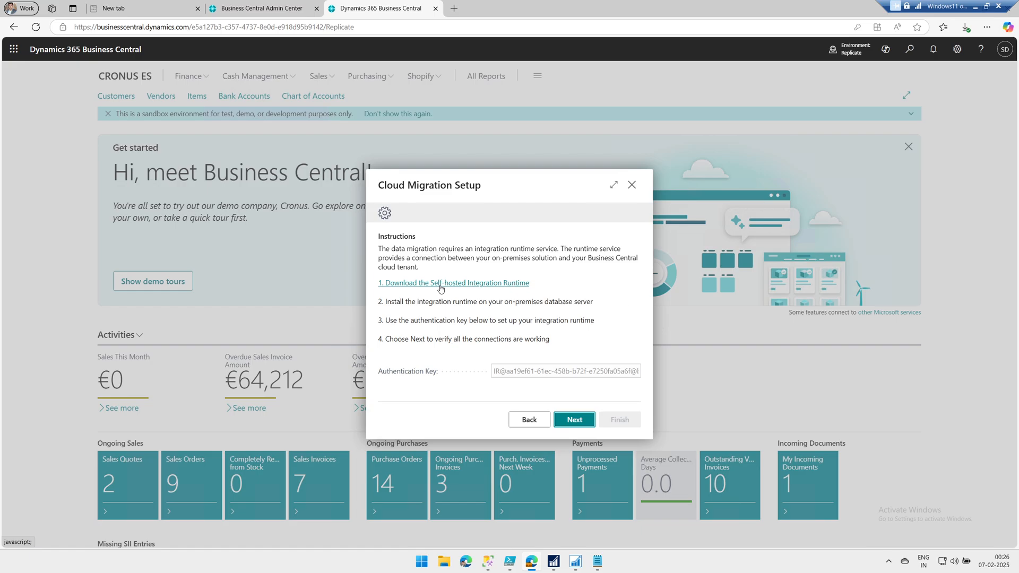
# Download IntegrationRuntime_5.50.9144.2.msi from the Self-hosted Integration Runtime page and return to Business Central
pyautogui.click(489, 284)
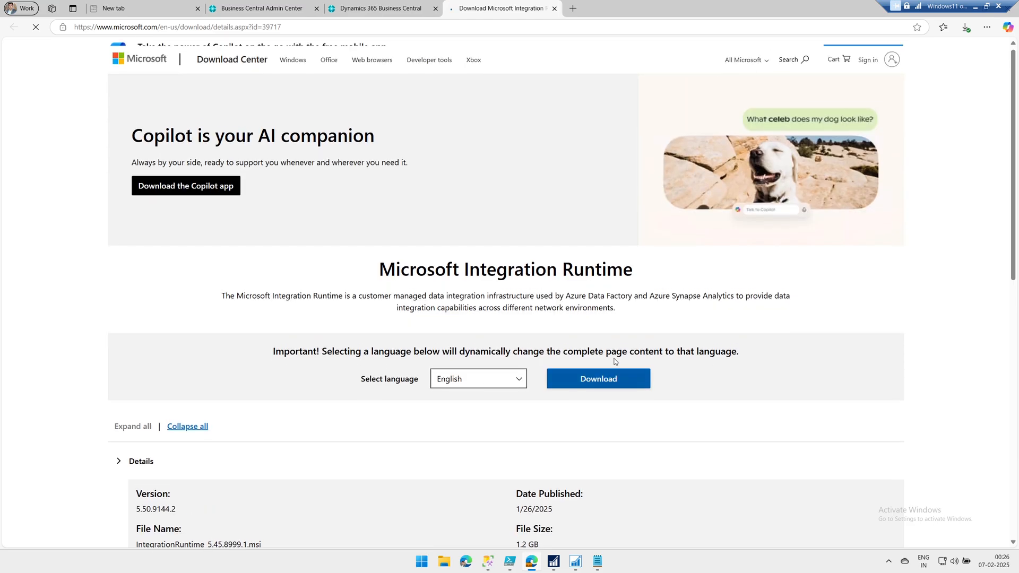
pyautogui.click(609, 407)
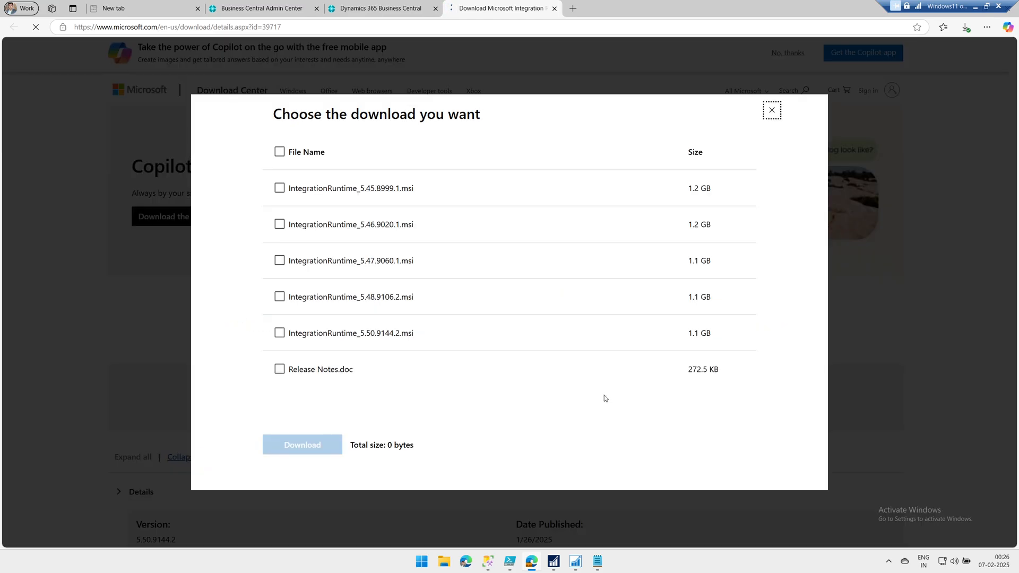
pyautogui.click(353, 335)
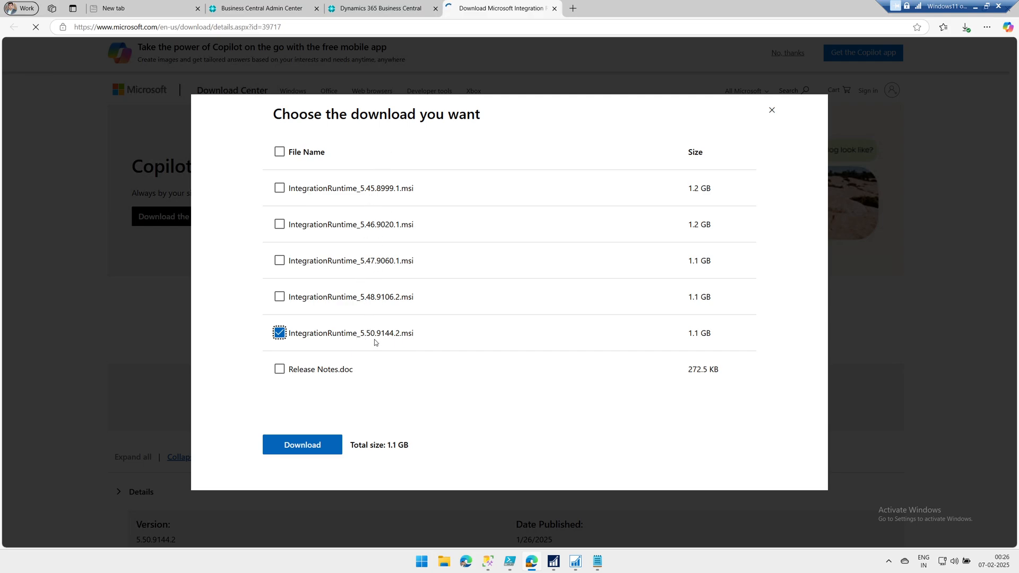
pyautogui.click(318, 443)
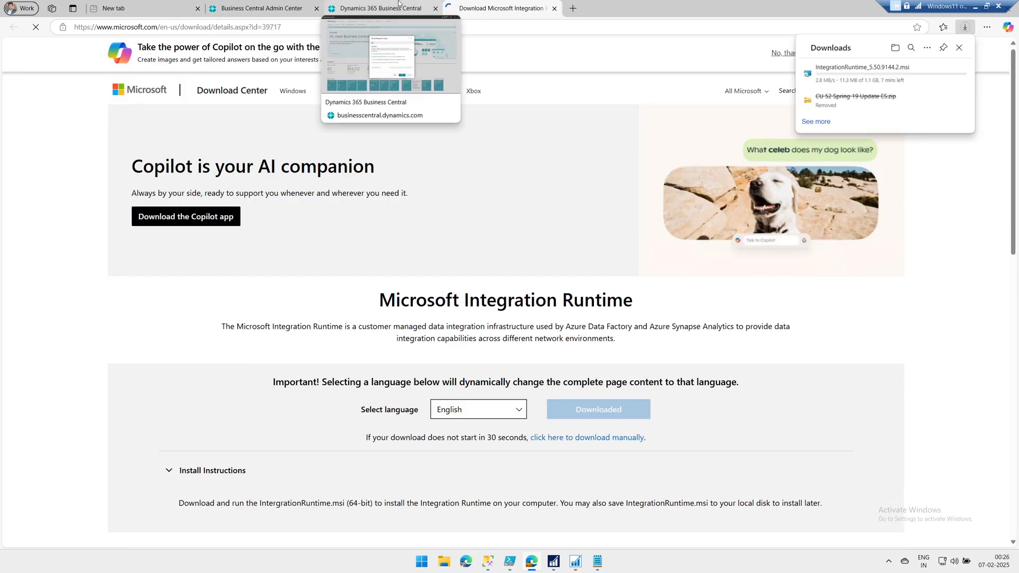
pyautogui.click(399, 3)
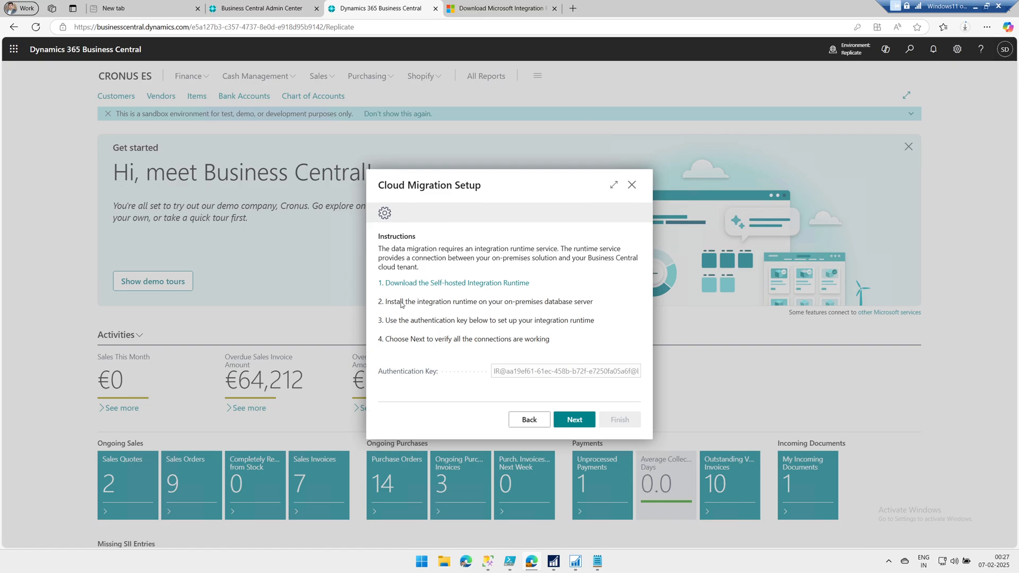
# Highlight the runtime installation, authentication key and fourth instruction lines in Cloud Migration Setup
pyautogui.moveTo(400, 302); pyautogui.dragTo(588, 308)
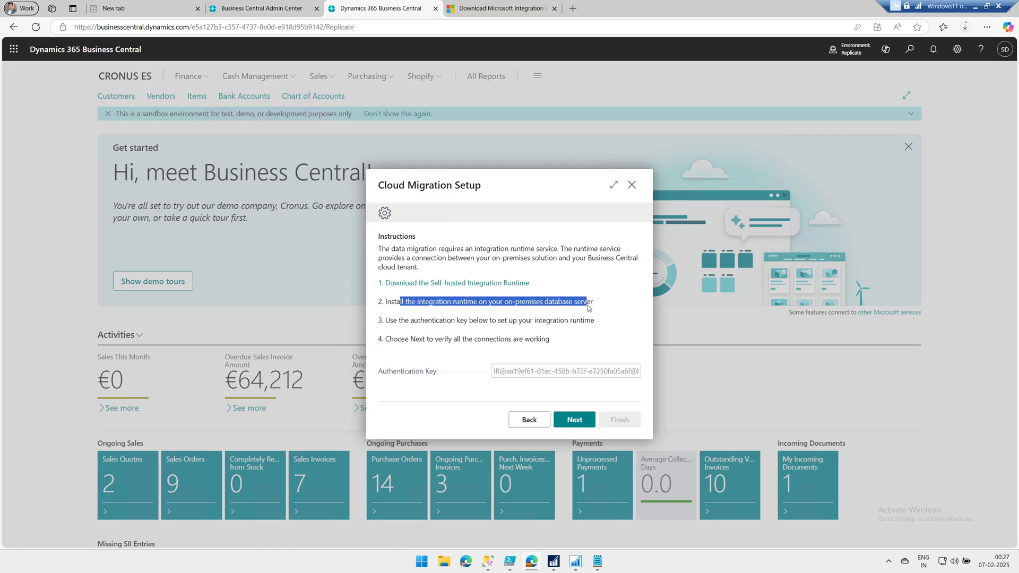
pyautogui.moveTo(391, 321); pyautogui.dragTo(500, 323)
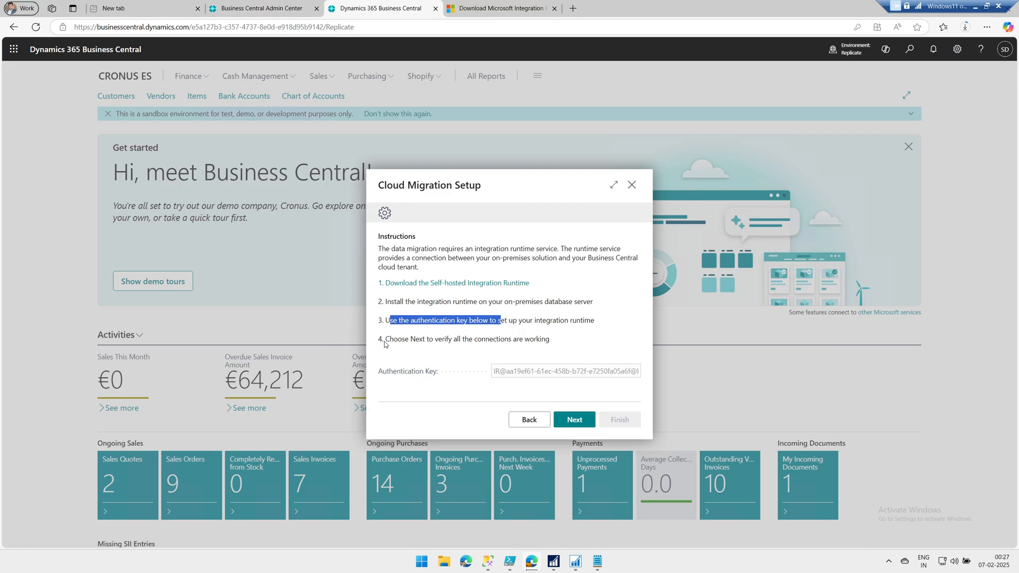
pyautogui.moveTo(389, 341); pyautogui.dragTo(550, 343)
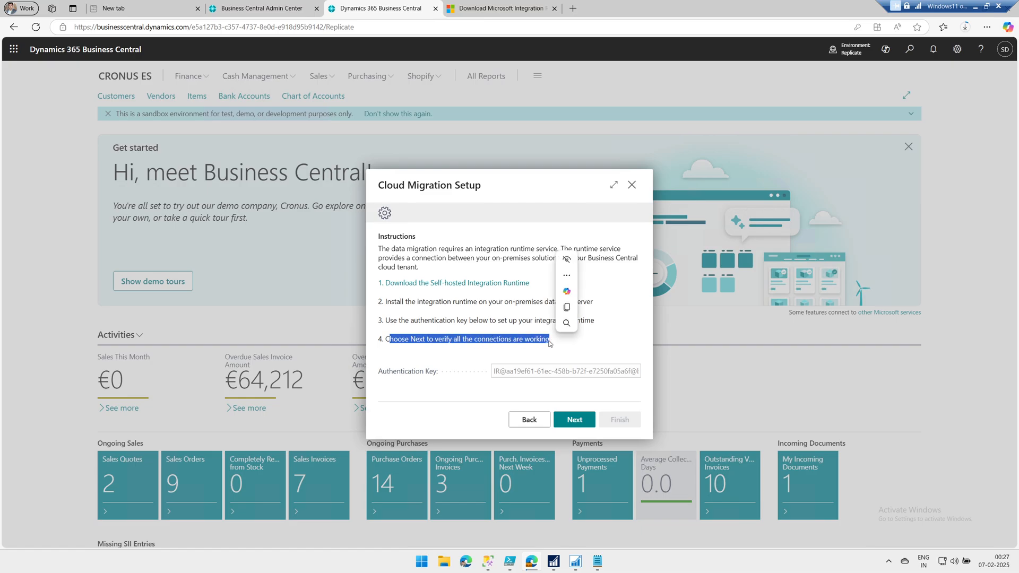
pyautogui.tripleClick(549, 343)
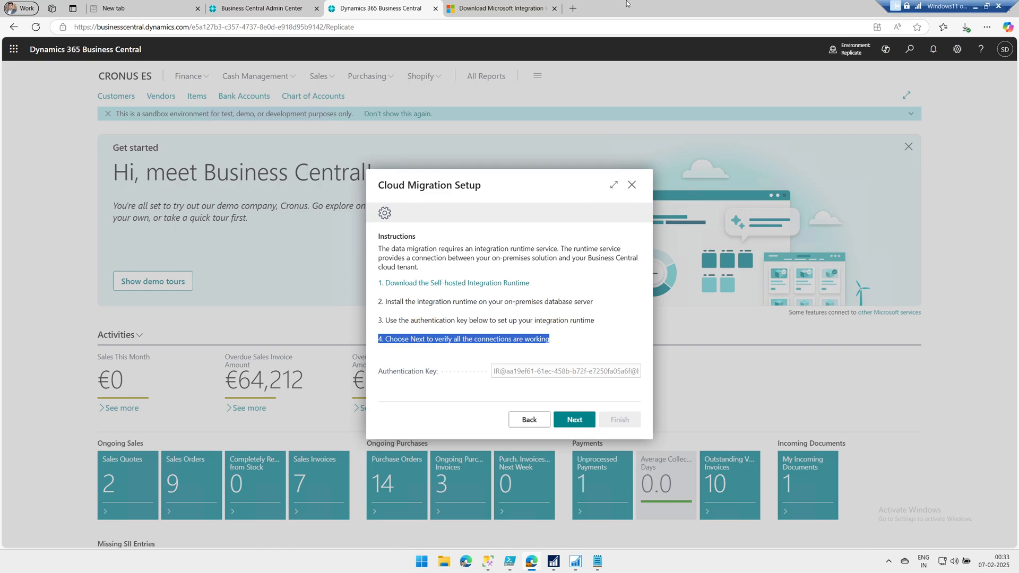
# Launch the downloaded IntegrationRuntime_5.50.9144.2.msi from Edge's Downloads panel
pyautogui.click(964, 28)
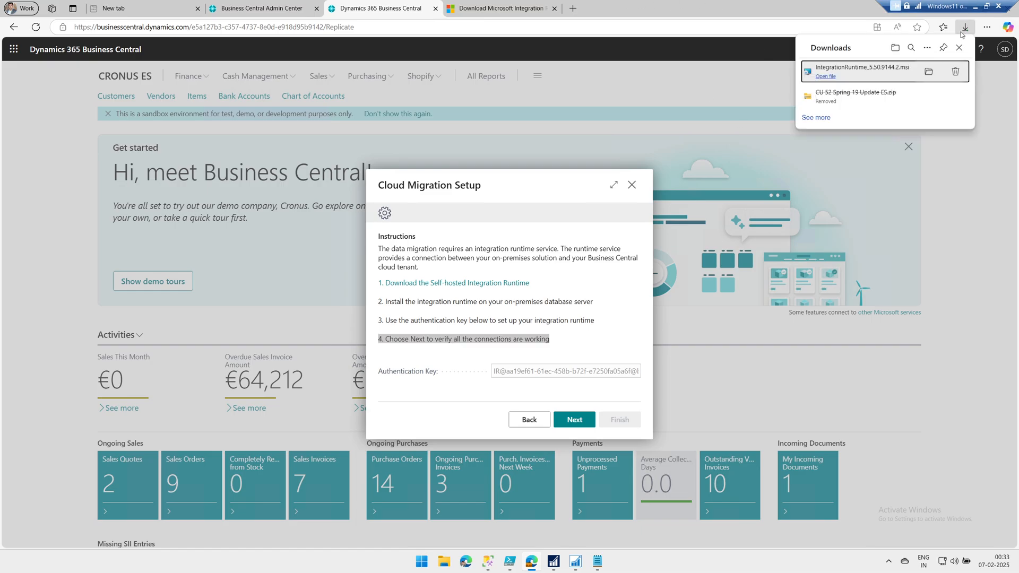
pyautogui.click(891, 69)
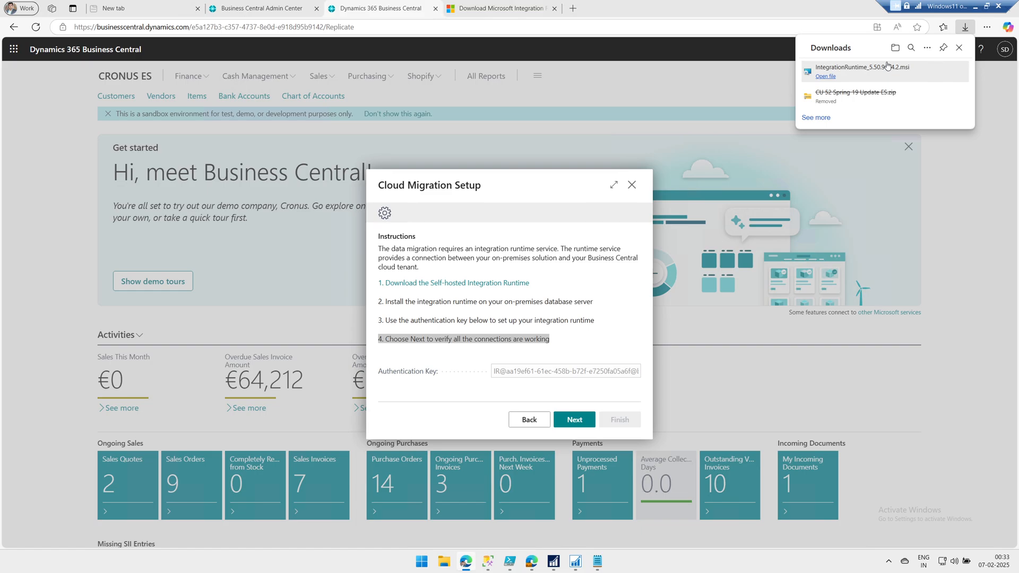
pyautogui.click(864, 77)
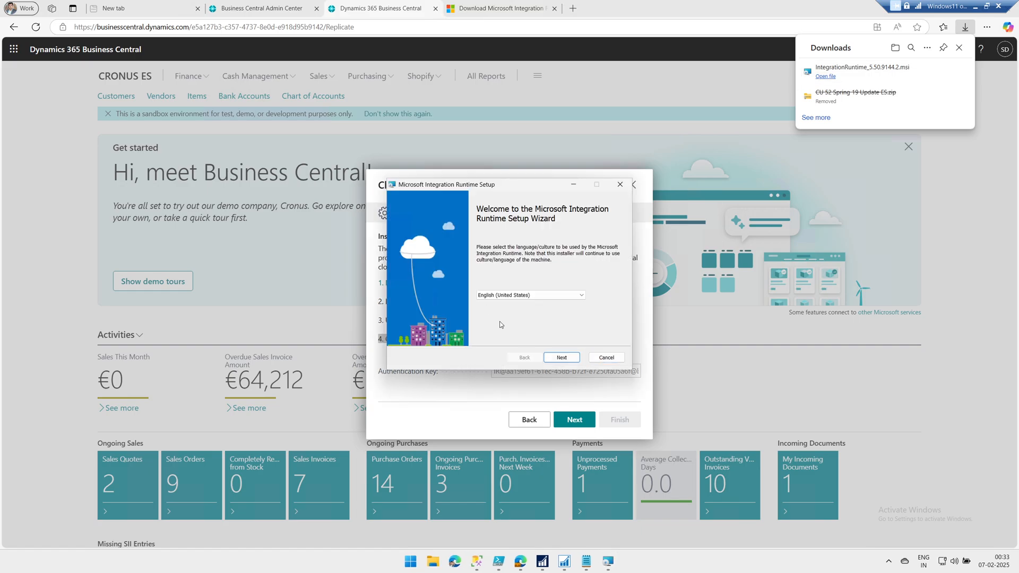
# Install Microsoft Integration Runtime with the license accepted and default folder, approving both UAC prompts
pyautogui.click(561, 357)
pyautogui.click(403, 334)
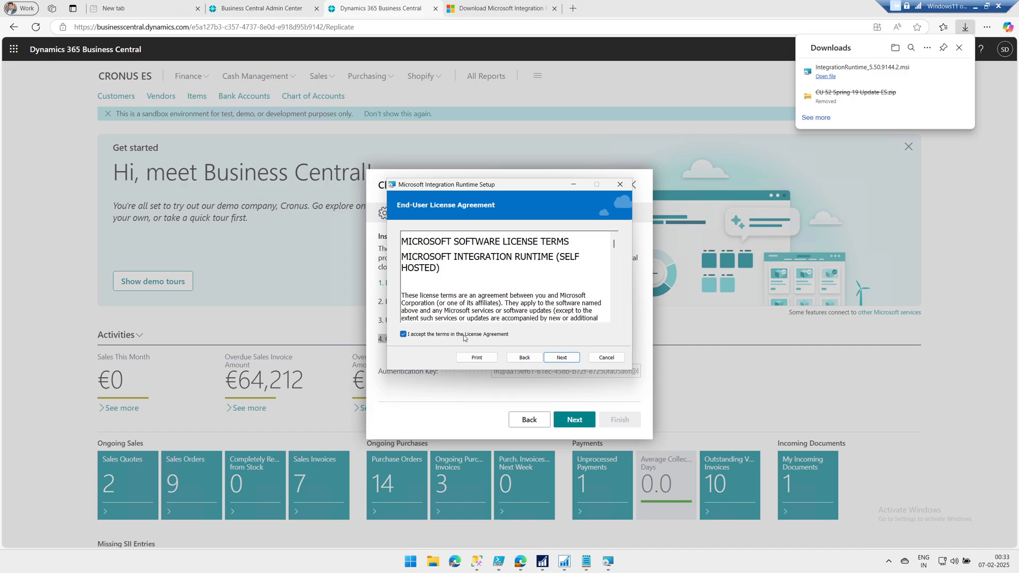
pyautogui.click(576, 362)
pyautogui.click(576, 363)
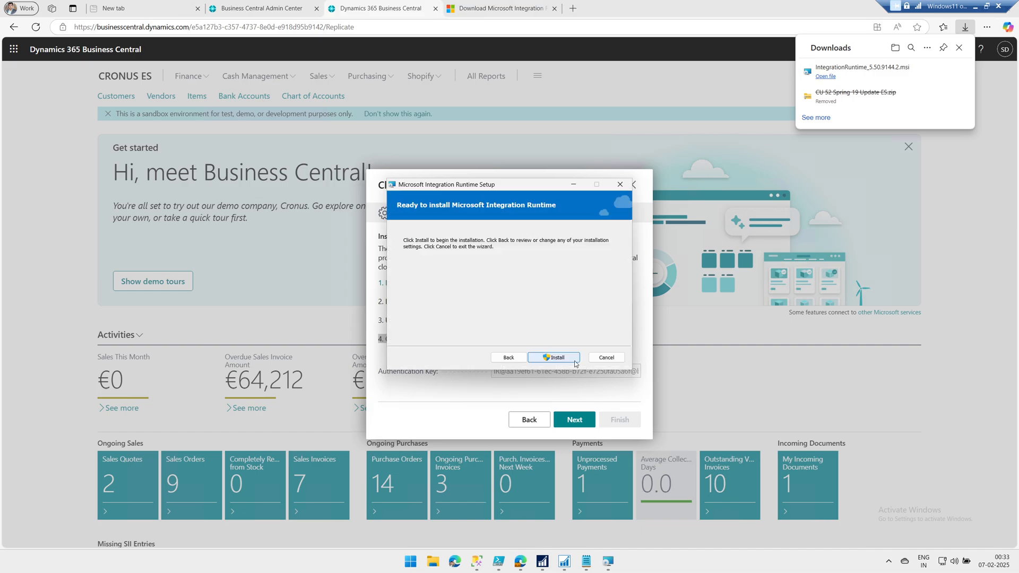
pyautogui.click(576, 363)
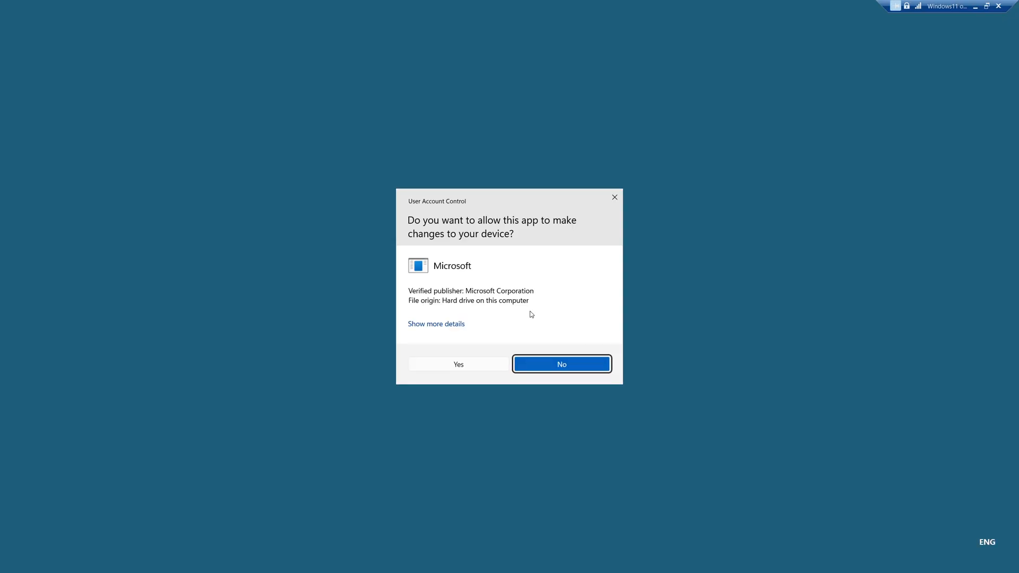
pyautogui.click(468, 364)
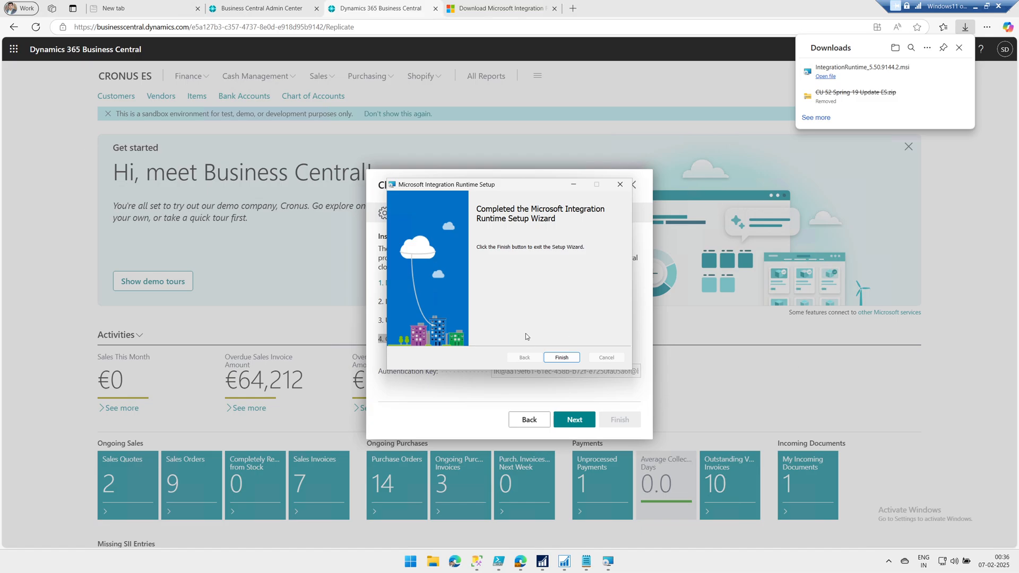
pyautogui.click(560, 357)
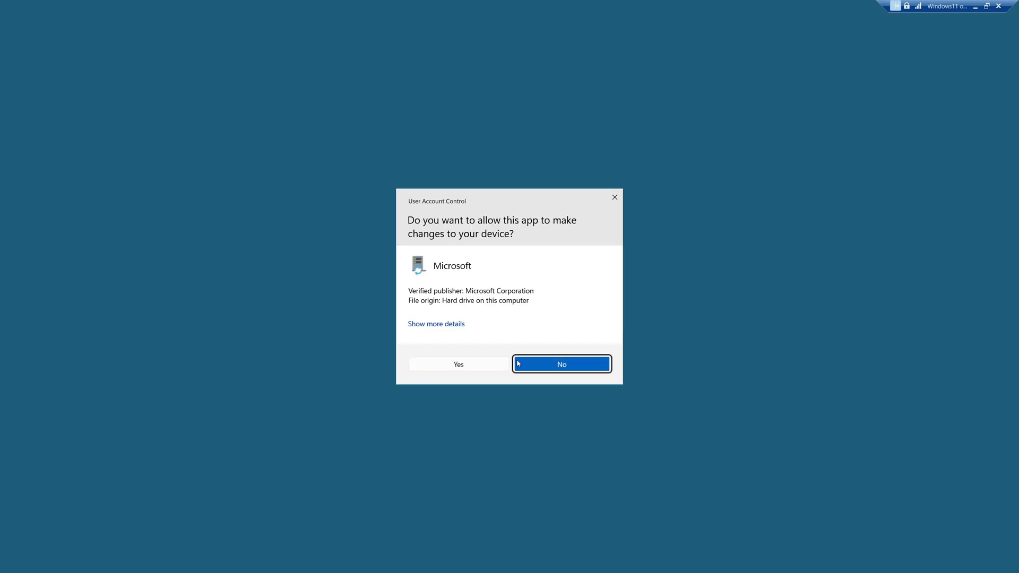
pyautogui.click(463, 364)
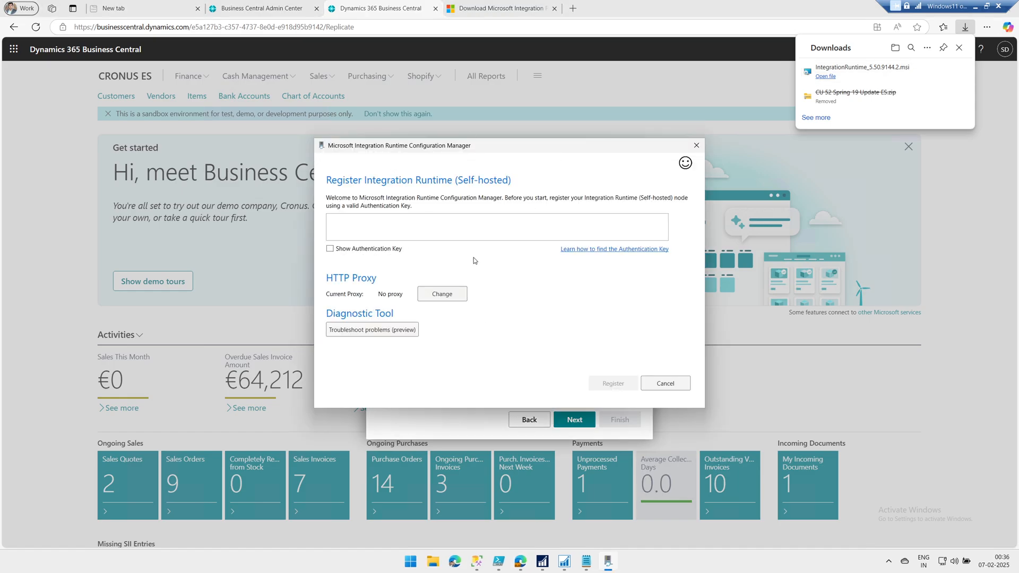
# Register the self-hosted Integration Runtime node using the authentication key copied from Business Central
pyautogui.click(454, 431)
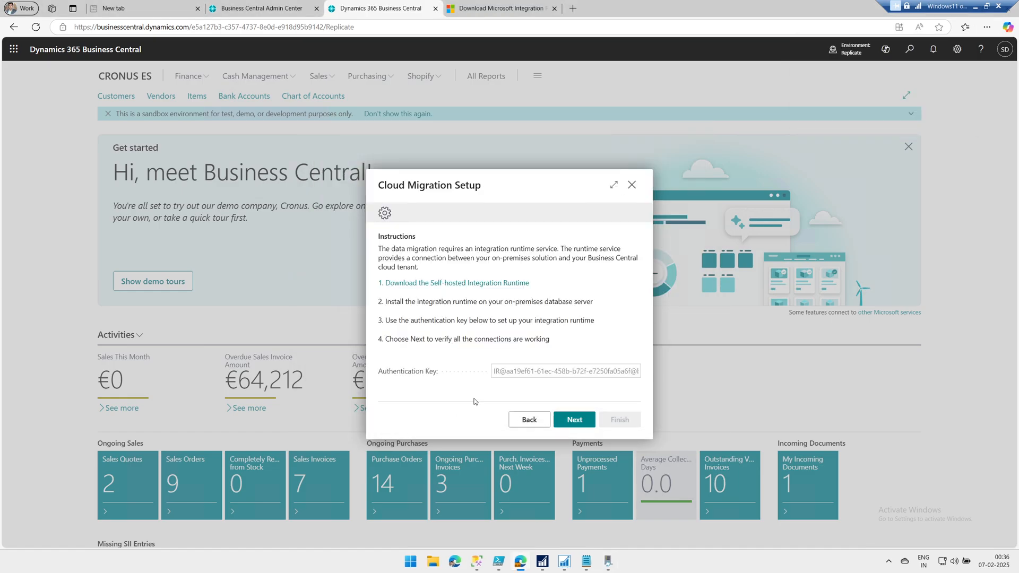
pyautogui.tripleClick(525, 372)
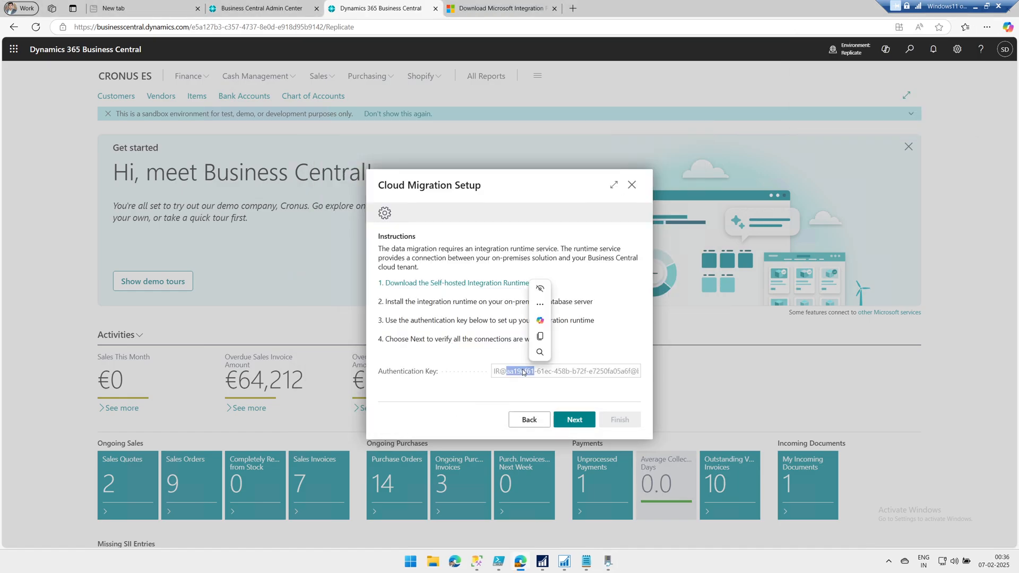
pyautogui.click(541, 335)
pyautogui.click(608, 562)
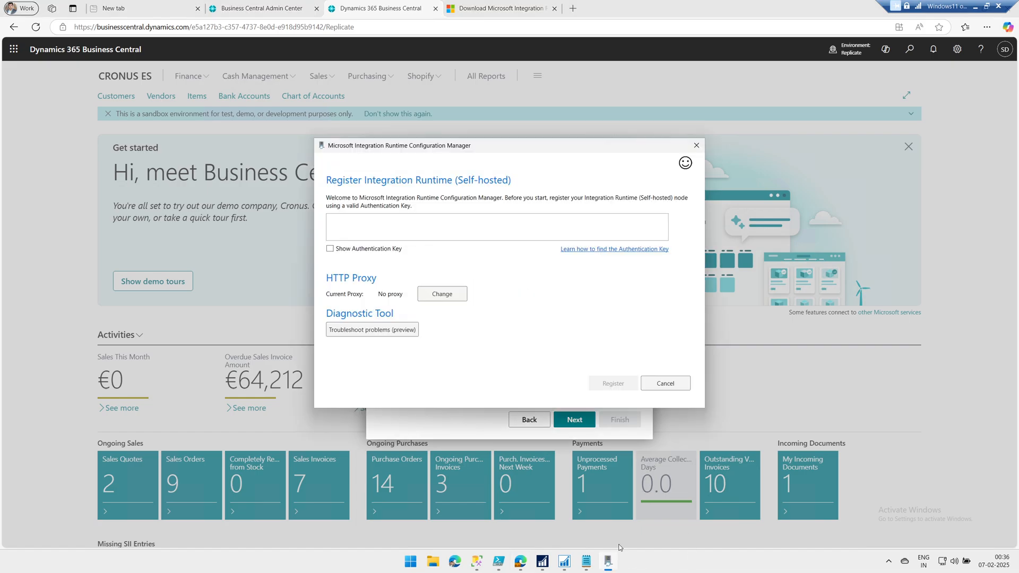
pyautogui.rightClick(451, 236)
pyautogui.click(491, 265)
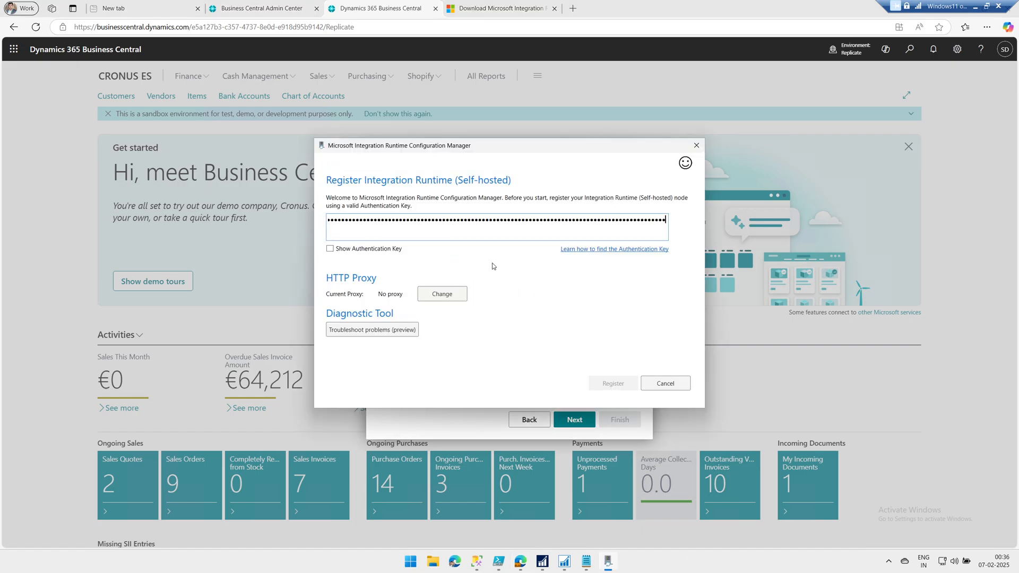
pyautogui.click(615, 384)
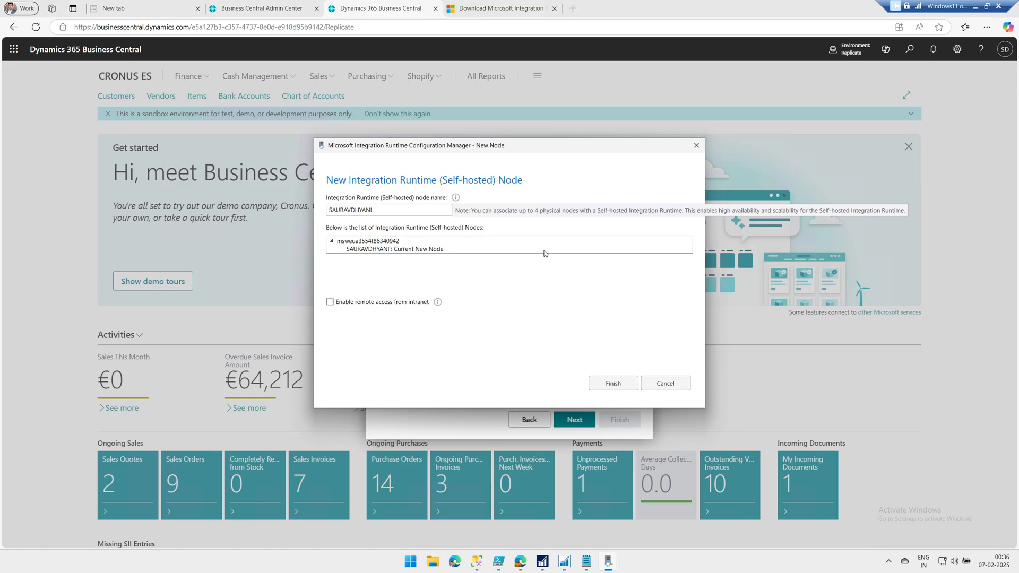
pyautogui.click(613, 383)
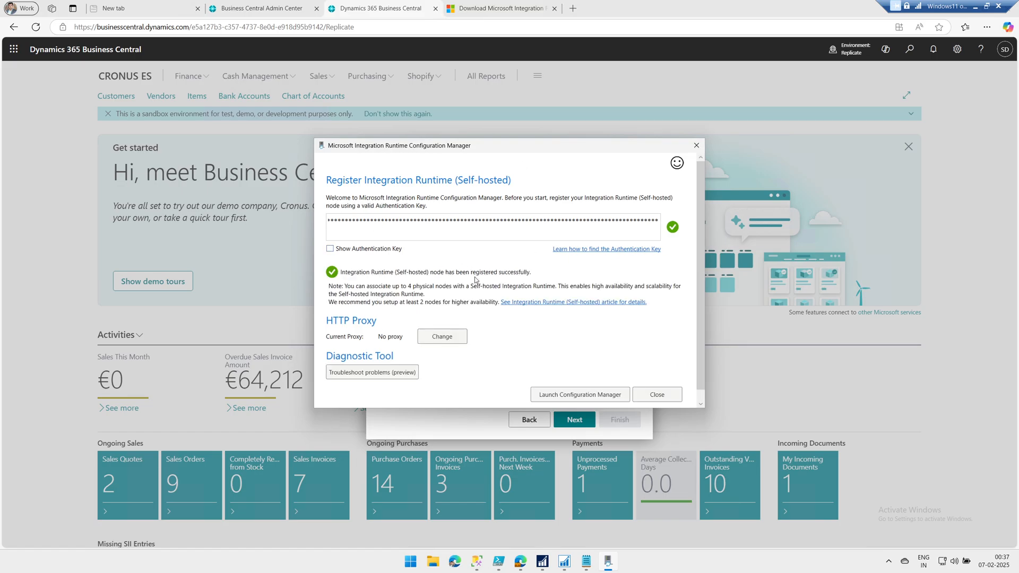
# Open Activity Monitor for the local server in SQL Server Management Studio
pyautogui.click(478, 420)
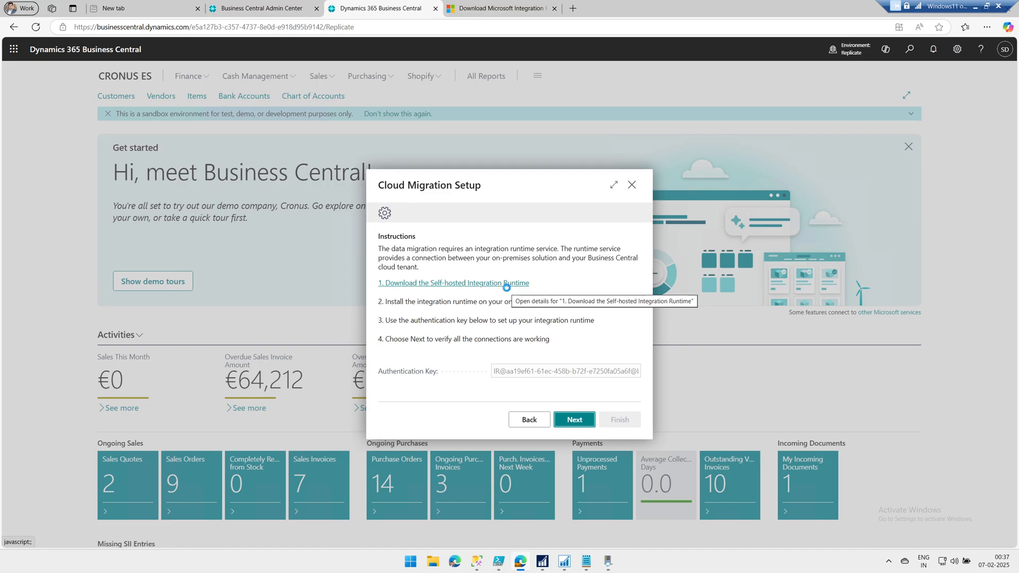
pyautogui.click(507, 285)
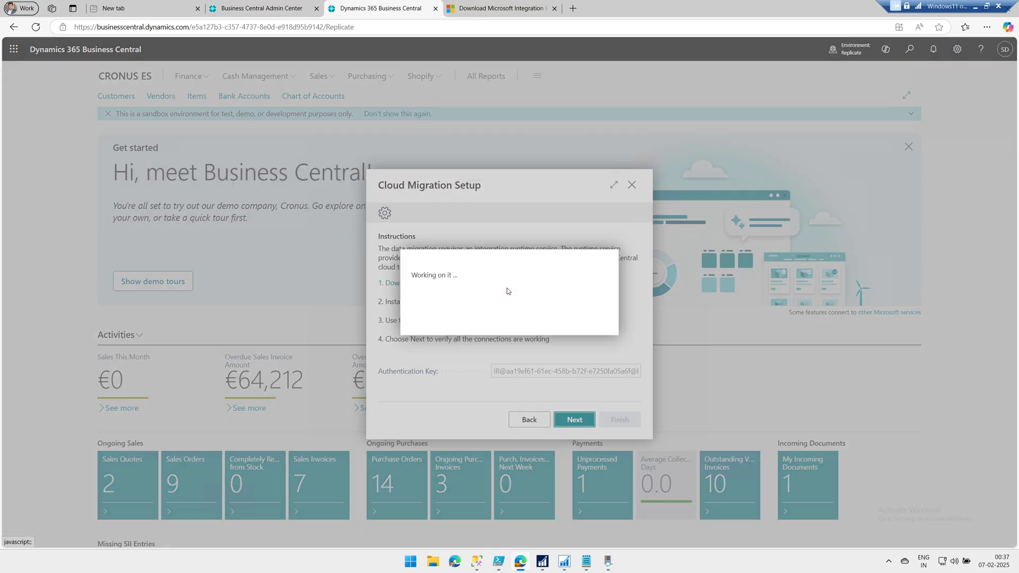
pyautogui.click(476, 562)
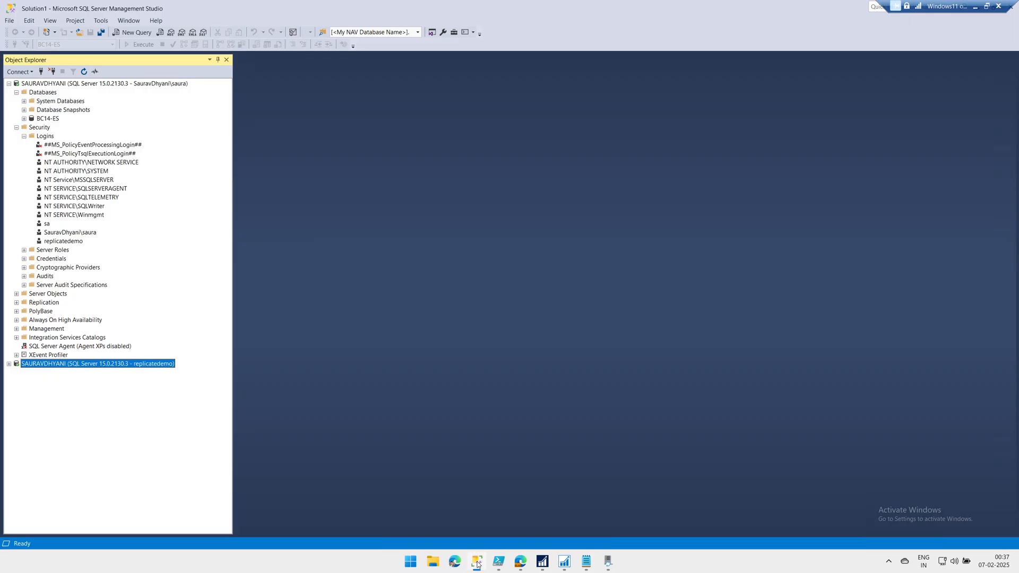
pyautogui.rightClick(66, 83)
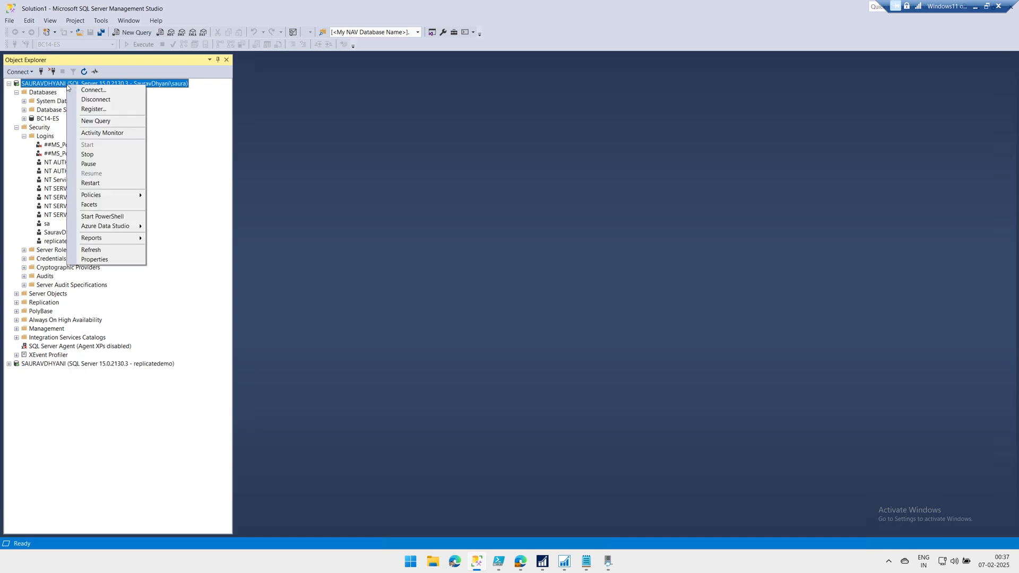
pyautogui.click(113, 136)
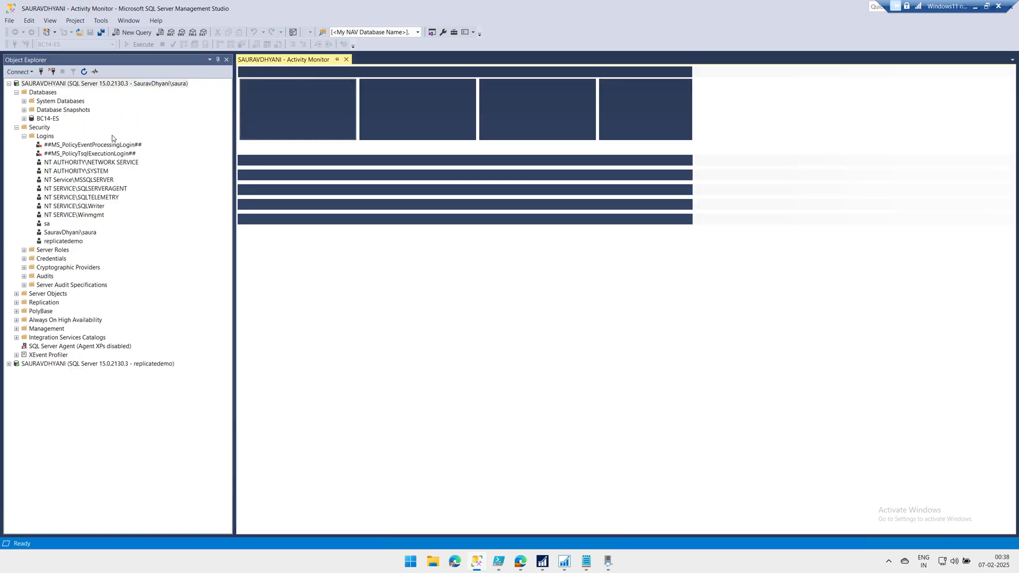